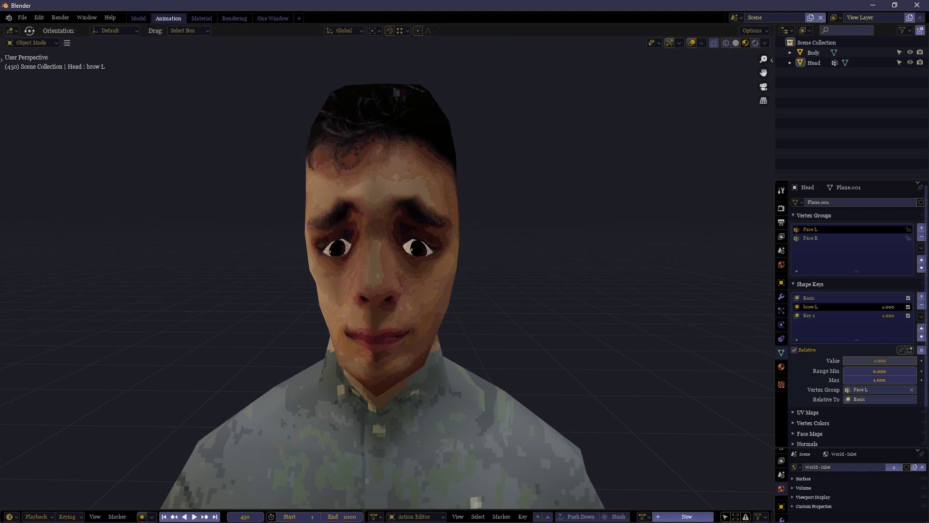
- Rename the brow L shape key to 'sad puppy eye l' and the next to 'sad puppy eye r'
{"action": "double_click", "coordinate": [808, 307]}
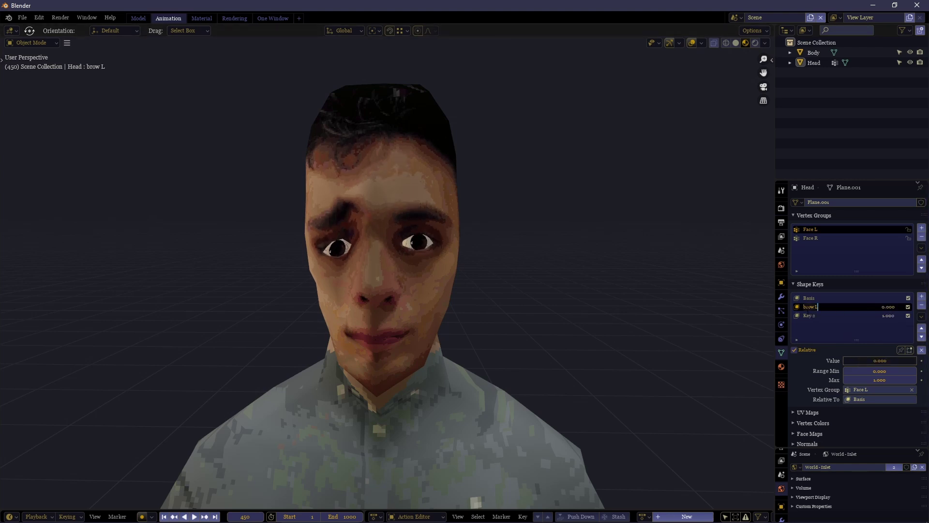
{"action": "type", "text": "SAD"}
{"action": "key", "text": "Tab"}
{"action": "key", "text": "shift+Tab"}
{"action": "key", "text": "Right"}
{"action": "key", "text": "ctrl+a"}
{"action": "key", "text": "Tab"}
{"action": "key", "text": "Tab"}
{"action": "type", "text": "sad puppy eye"}
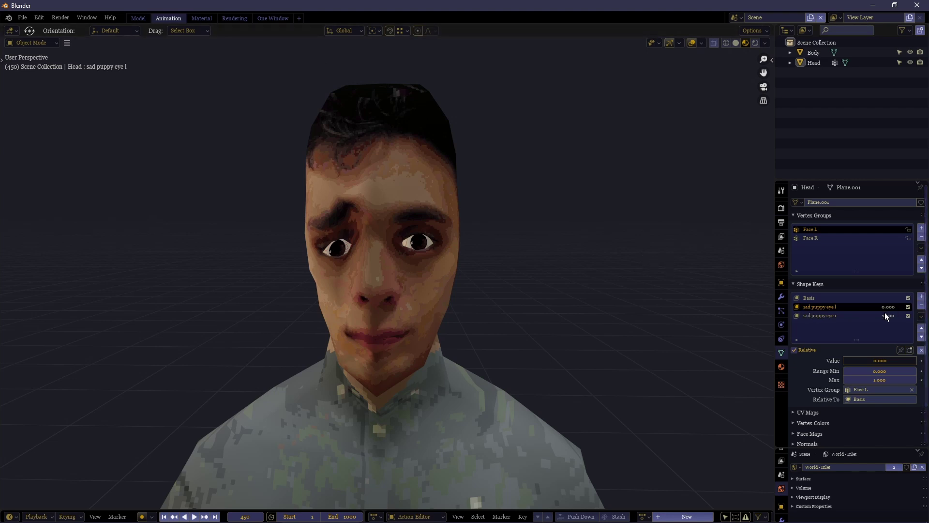
- Test the sad puppy eye shape key strengths on the face, leaving both values at 0
{"action": "mouse_move", "coordinate": [885, 314]}
{"action": "left_mouse_down"}
{"action": "mouse_move", "coordinate": [876, 315]}
{"action": "mouse_move", "coordinate": [896, 308]}
{"action": "mouse_move", "coordinate": [877, 315]}
{"action": "left_mouse_up"}
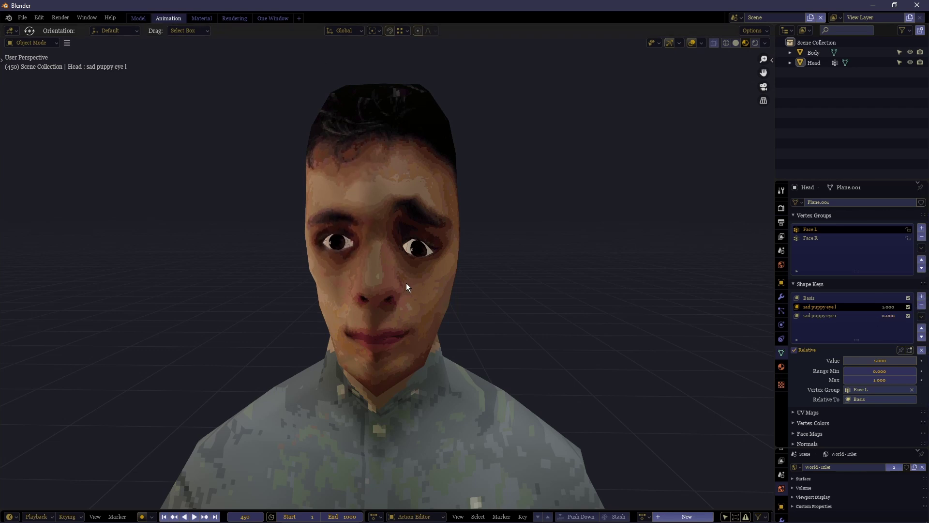
{"action": "middle_click_drag", "start_coordinate": [405, 283], "coordinate": [319, 333]}
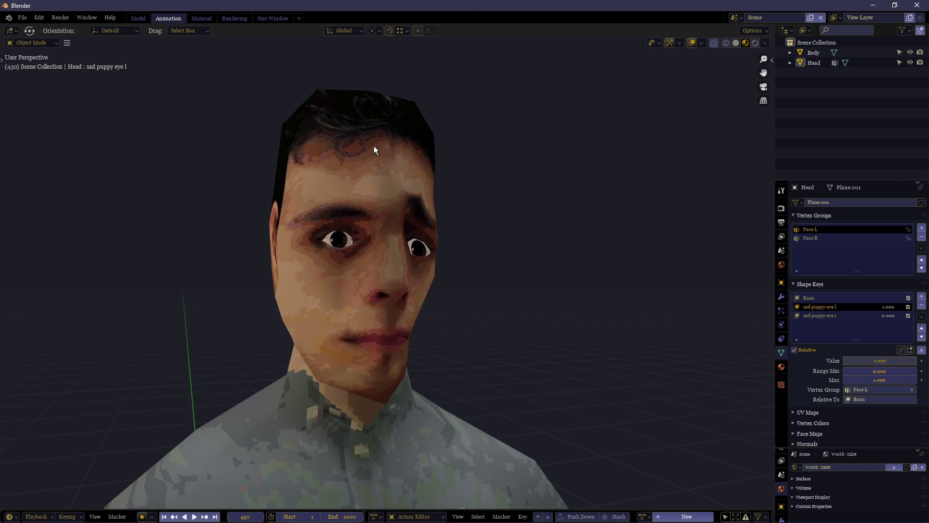
{"action": "key", "text": "shift+grave"}
{"action": "key", "text": "d"}
{"action": "key", "text": "s"}
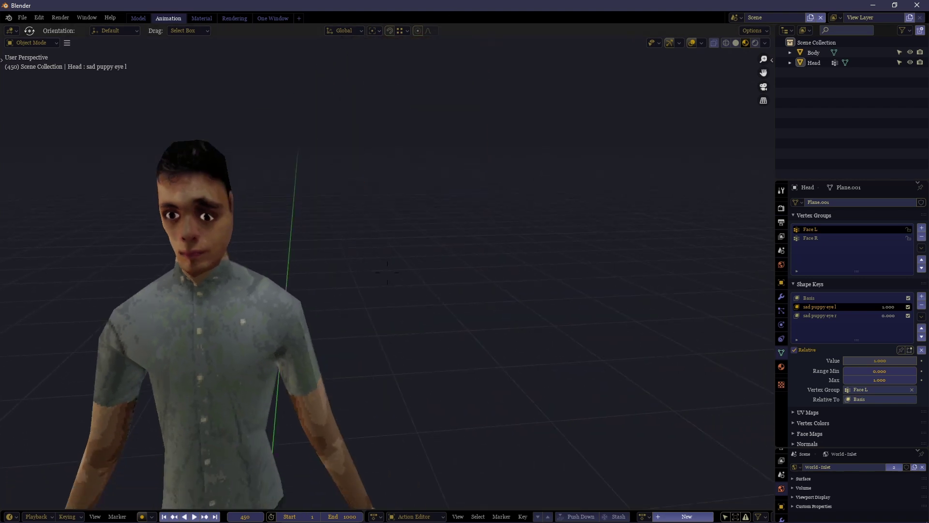
{"action": "key", "text": "a"}
{"action": "key", "text": "w"}
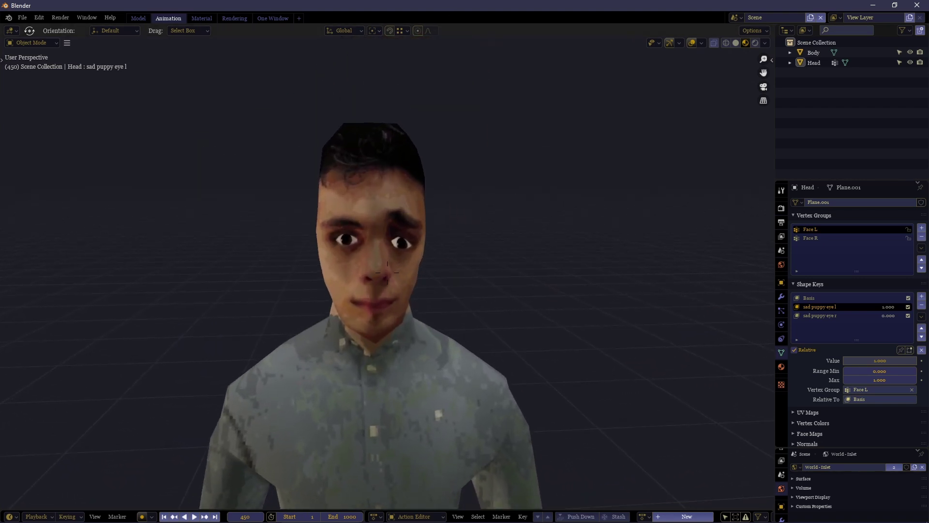
{"action": "scroll", "coordinate": [387, 273], "scroll_direction": "down", "scroll_amount": 4}
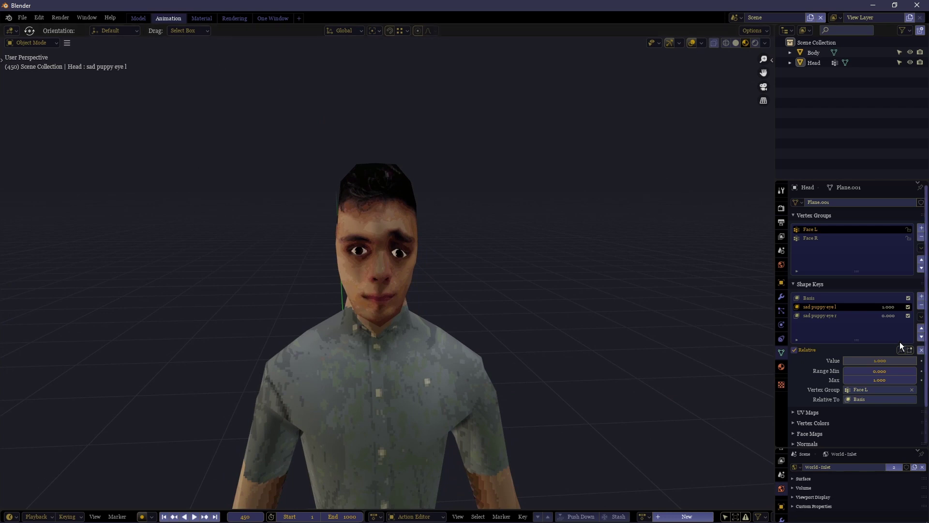
{"action": "left_click_drag", "start_coordinate": [849, 342], "coordinate": [811, 294]}
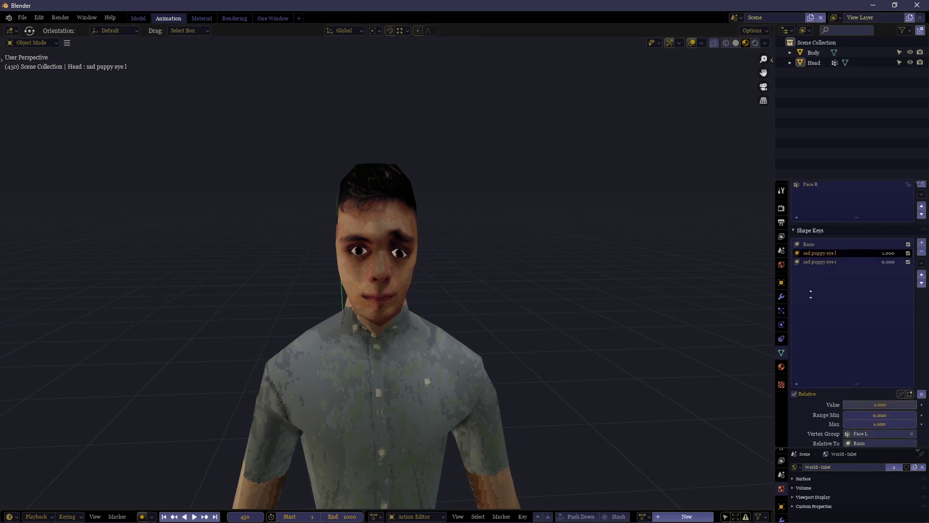
{"action": "left_click_drag", "start_coordinate": [882, 261], "coordinate": [852, 262]}
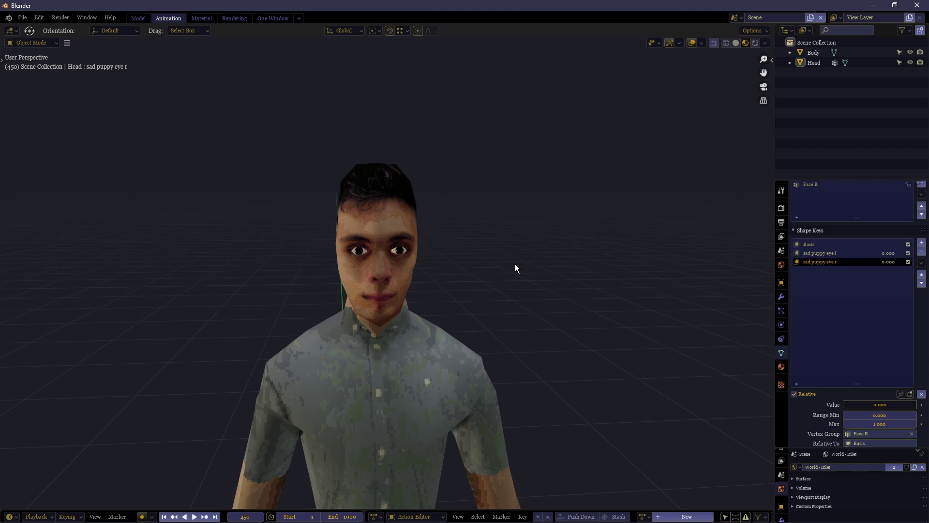
{"action": "middle_click_drag", "start_coordinate": [499, 258], "coordinate": [410, 255]}
- Add a single-bone armature at the world origin by the character's feet
{"action": "key", "text": "shift+grave"}
{"action": "key", "text": "s"}
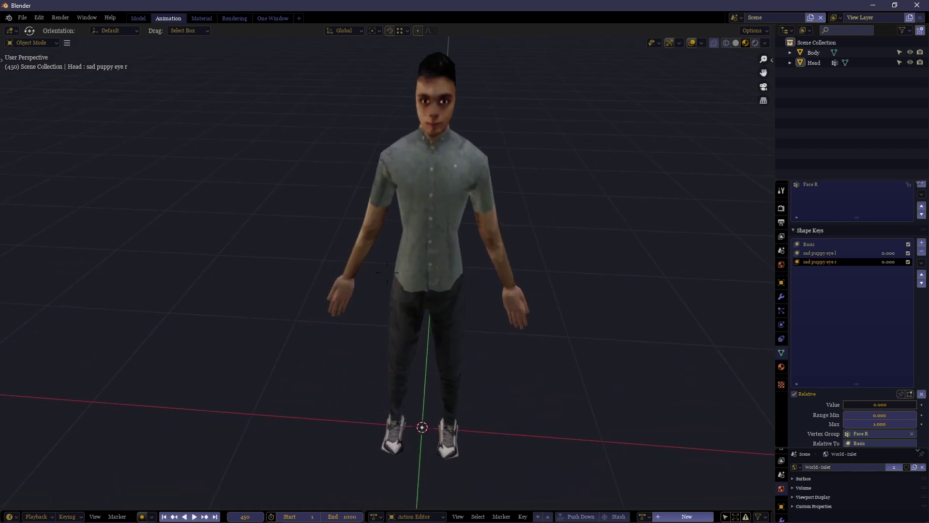
{"action": "key", "text": "w"}
{"action": "left_click", "coordinate": [381, 319]}
{"action": "key", "text": "shift+a"}
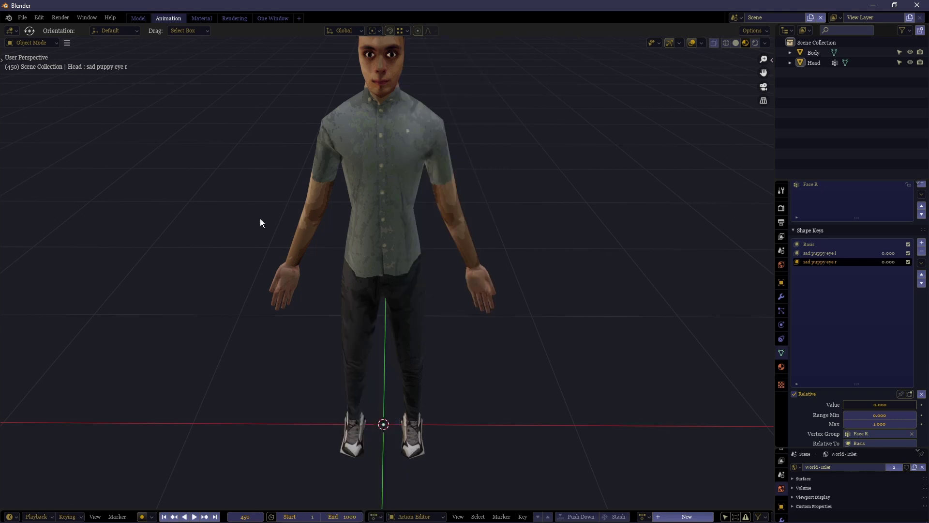
{"action": "key", "text": "shift+a"}
{"action": "left_click", "coordinate": [224, 306]}
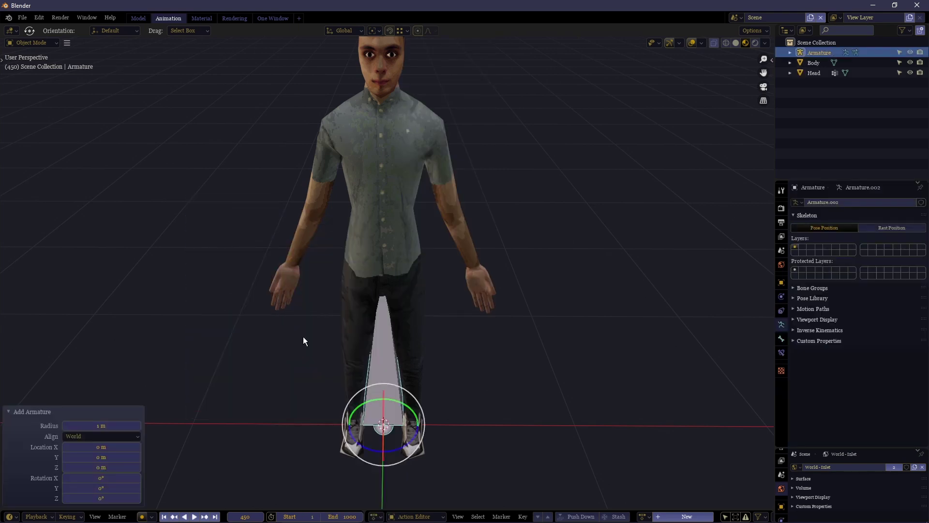
- Scale the new armature down to 0.104
{"action": "middle_click_drag", "start_coordinate": [582, 396], "coordinate": [276, 221]}
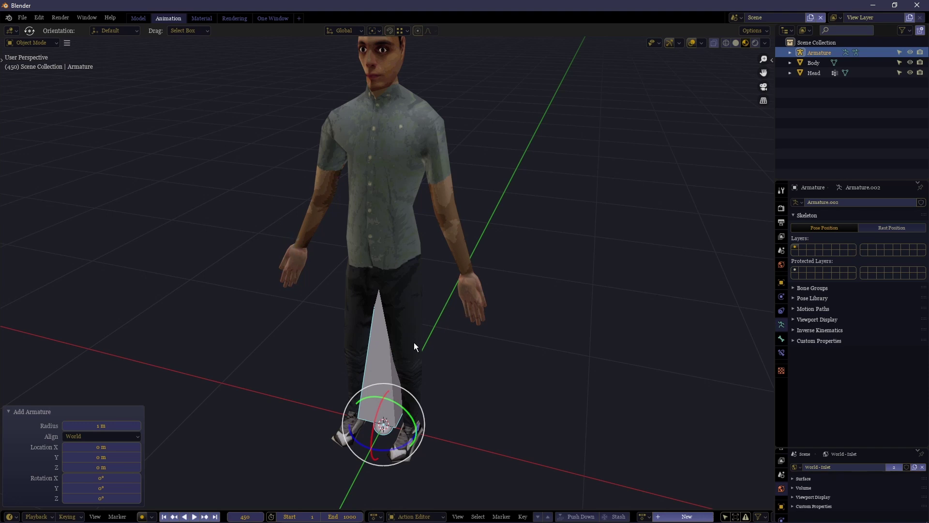
{"action": "middle_click_drag", "start_coordinate": [392, 222], "coordinate": [391, 265]}
{"action": "scroll", "coordinate": [389, 272], "scroll_direction": "down", "scroll_amount": 2}
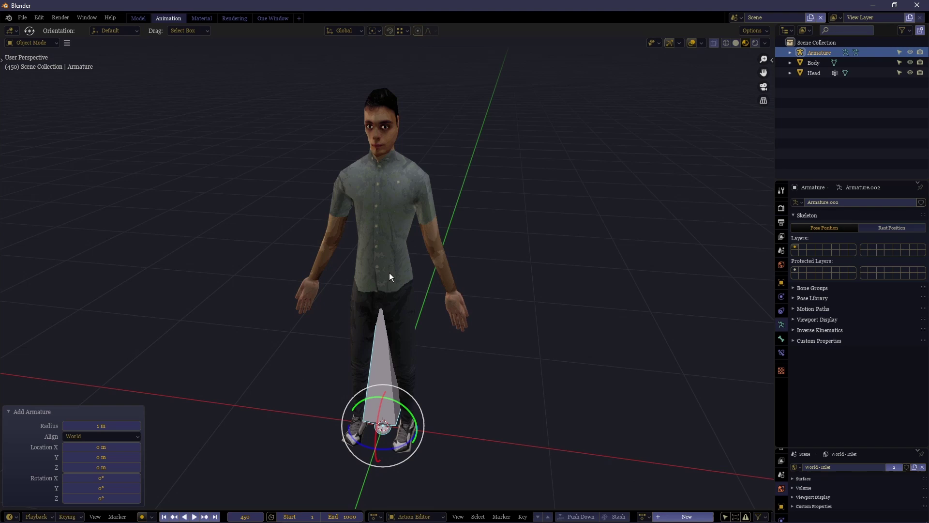
{"action": "key", "text": "s"}
{"action": "left_click", "coordinate": [398, 439]}
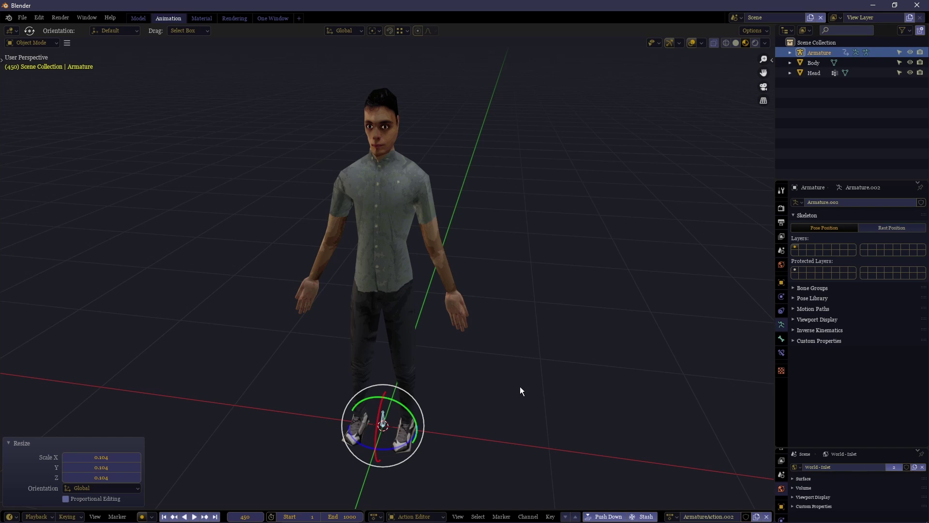
- Lift the bone straight up along Z to head height
{"action": "key", "text": "g"}
{"action": "key", "text": "z"}
{"action": "left_click", "coordinate": [516, 97]}
{"action": "key", "text": "KP_Decimal"}
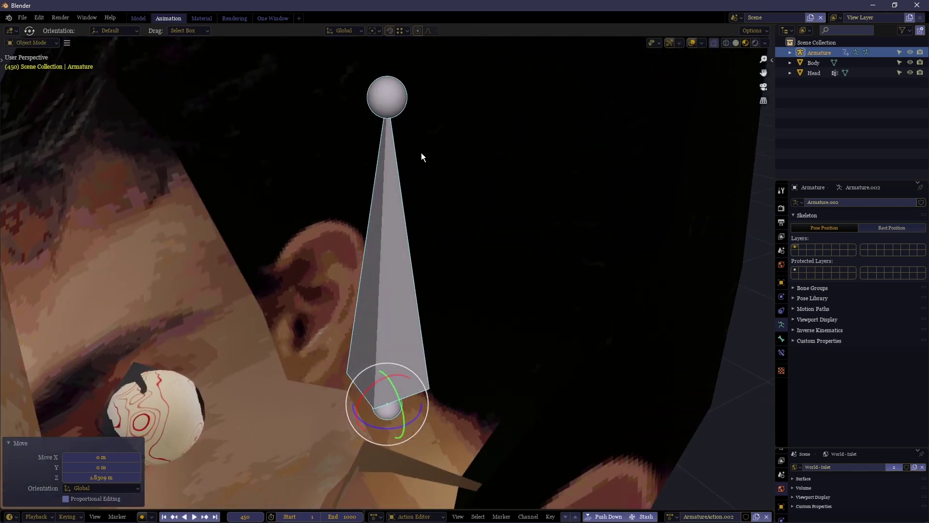
{"action": "scroll", "coordinate": [421, 153], "scroll_direction": "down", "scroll_amount": 8}
{"action": "middle_click_drag", "start_coordinate": [363, 351], "coordinate": [426, 162], "text": "shift"}
- Move the armature freely so its base sits at the character's right eye
{"action": "key", "text": "shift+space"}
{"action": "key", "text": "g"}
{"action": "key", "text": "g"}
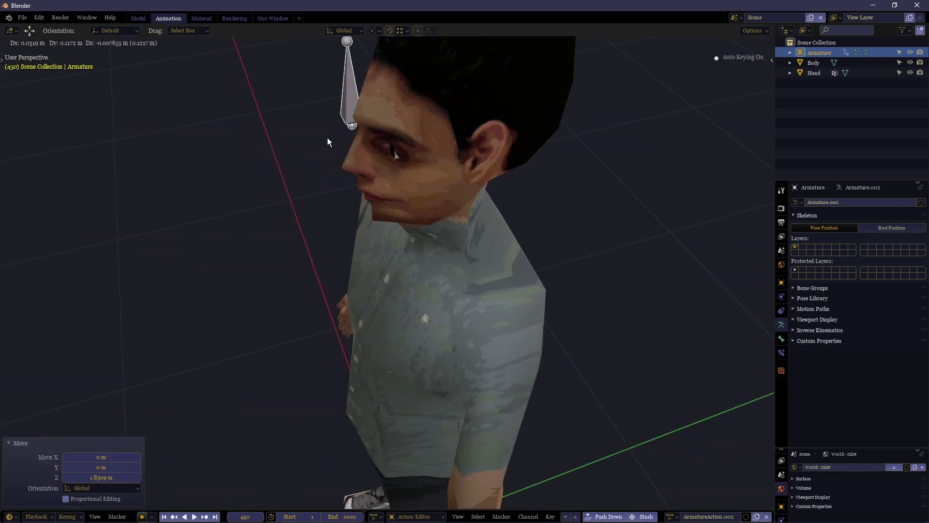
{"action": "left_click", "coordinate": [328, 138]}
{"action": "middle_click_drag", "start_coordinate": [327, 138], "coordinate": [462, 104]}
{"action": "key", "text": "KP_Decimal"}
{"action": "key", "text": "shift+grave"}
{"action": "key", "text": "s"}
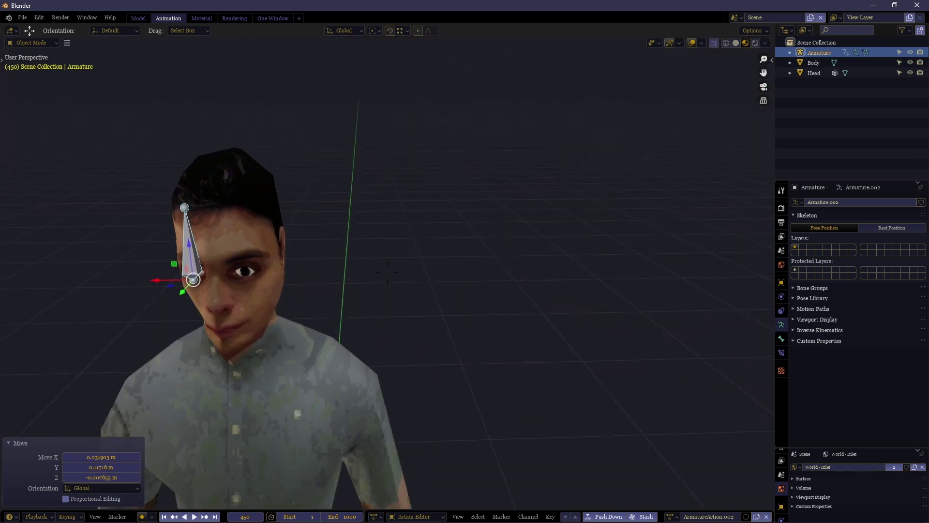
{"action": "key", "text": "a"}
{"action": "key", "text": "w"}
{"action": "left_click", "coordinate": [549, 286]}
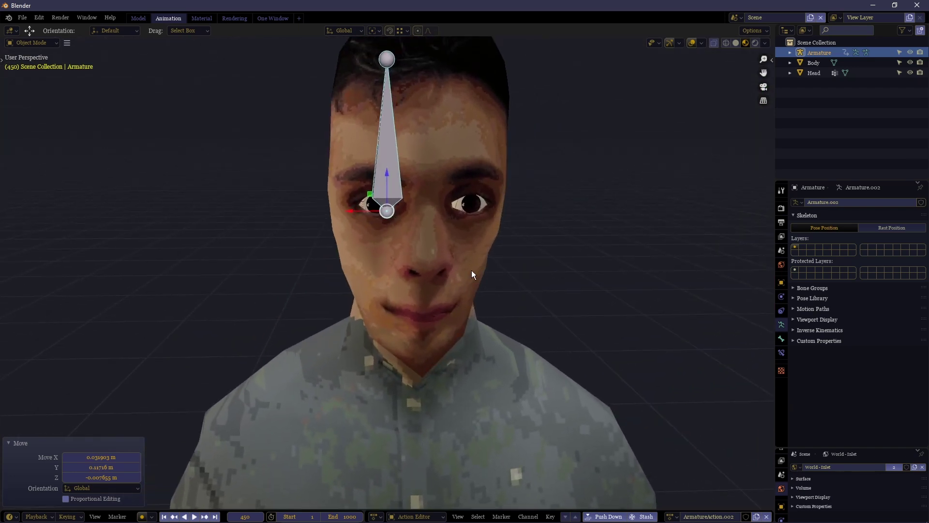
{"action": "middle_click_drag", "start_coordinate": [471, 270], "coordinate": [468, 267]}
- Check the head's shape keys, then reselect the armature and enter Pose Mode
{"action": "left_click", "coordinate": [443, 146]}
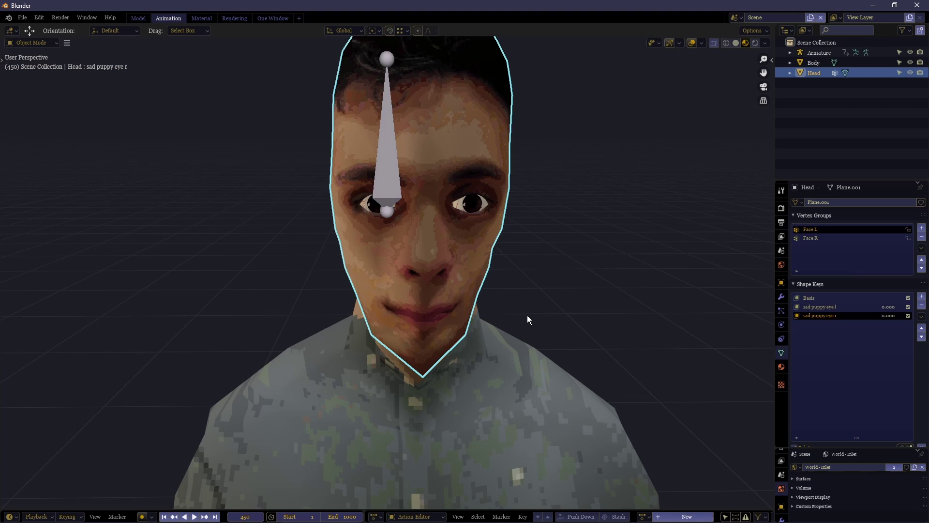
{"action": "left_click", "coordinate": [393, 178]}
{"action": "middle_click_drag", "start_coordinate": [388, 279], "coordinate": [387, 272]}
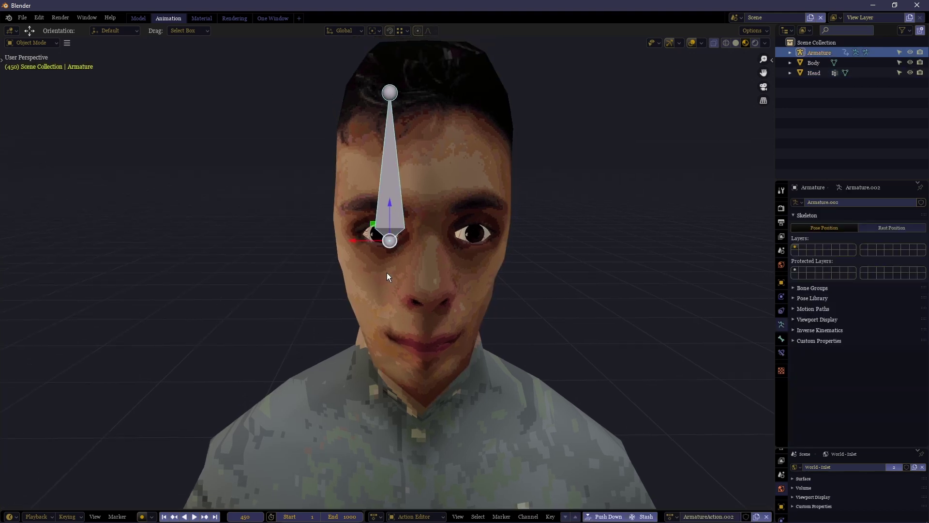
{"action": "key", "text": "ctrl+Tab"}
{"action": "middle_click_drag", "start_coordinate": [388, 240], "coordinate": [484, 338], "text": "shift"}
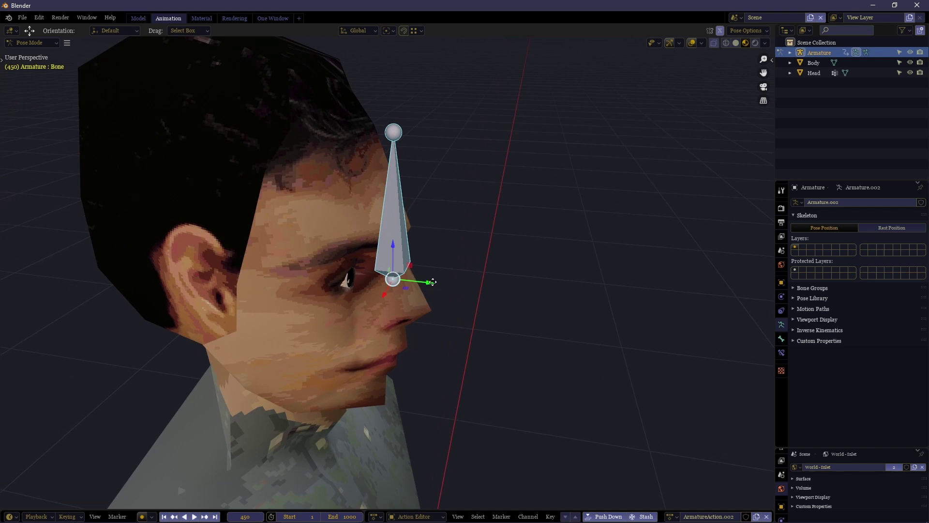
- Trial moving the posed bone along Y, cancelling each attempt
{"action": "key", "text": "g"}
{"action": "key", "text": "y"}
{"action": "key", "text": "Escape"}
{"action": "key", "text": "g"}
{"action": "key", "text": "y"}
{"action": "key", "text": "Escape"}
- Move the posed bone 0.070294 m along the Y axis
{"action": "middle_click_drag", "start_coordinate": [469, 318], "coordinate": [363, 311]}
{"action": "key", "text": "g"}
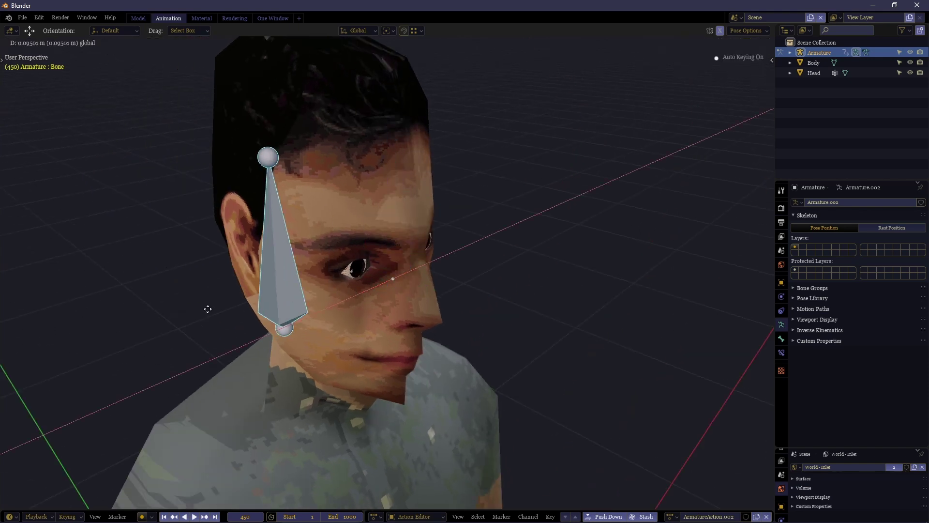
{"action": "key", "text": "Escape"}
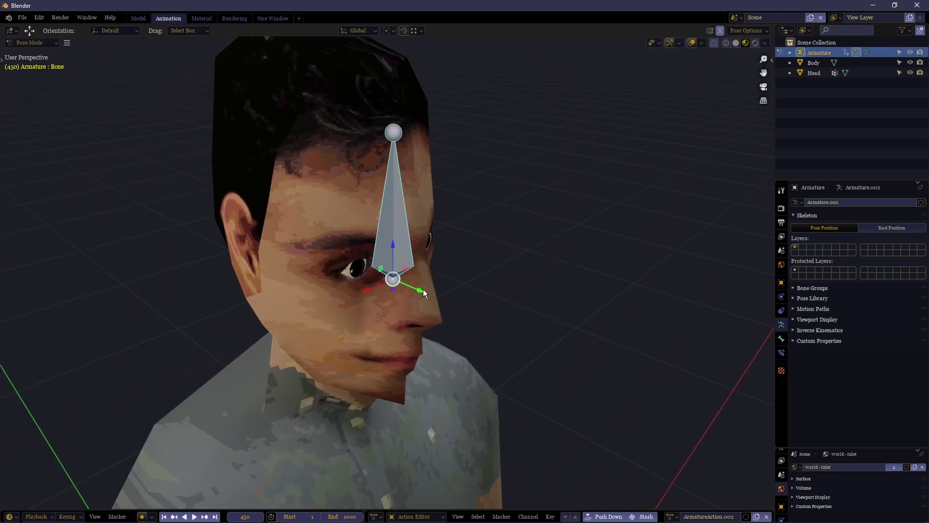
{"action": "key", "text": "g"}
{"action": "key", "text": "y"}
{"action": "left_click", "coordinate": [492, 312]}
{"action": "middle_click_drag", "start_coordinate": [491, 312], "coordinate": [434, 316]}
{"action": "key", "text": "ctrl+KP_1"}
- Try sliding and rotating the bone from a side view, cancelling both
{"action": "scroll", "coordinate": [399, 304], "scroll_direction": "down", "scroll_amount": 4}
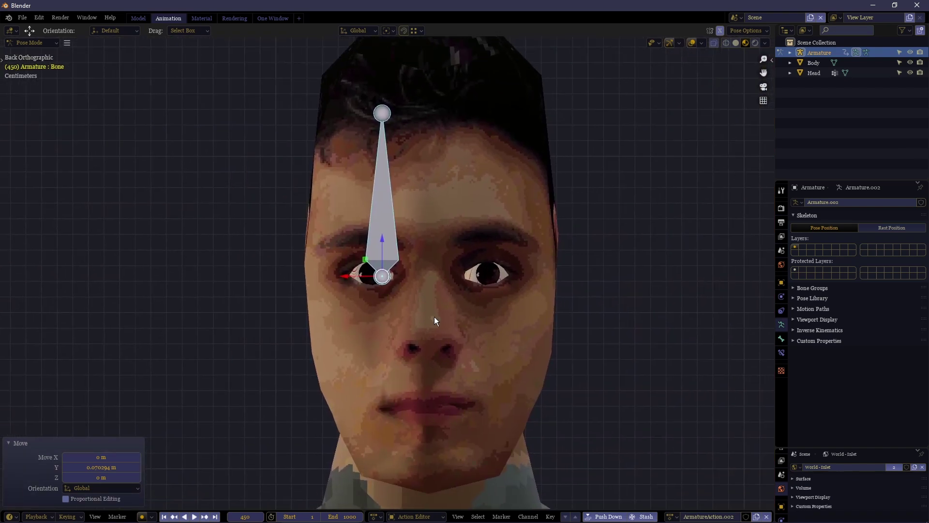
{"action": "scroll", "coordinate": [412, 219], "scroll_direction": "down", "scroll_amount": 1}
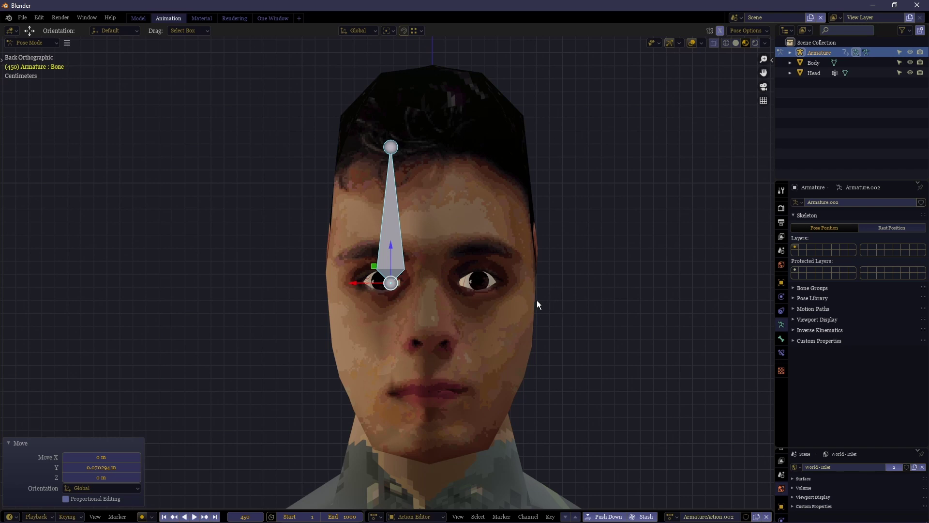
{"action": "middle_click_drag", "start_coordinate": [304, 301], "coordinate": [472, 314]}
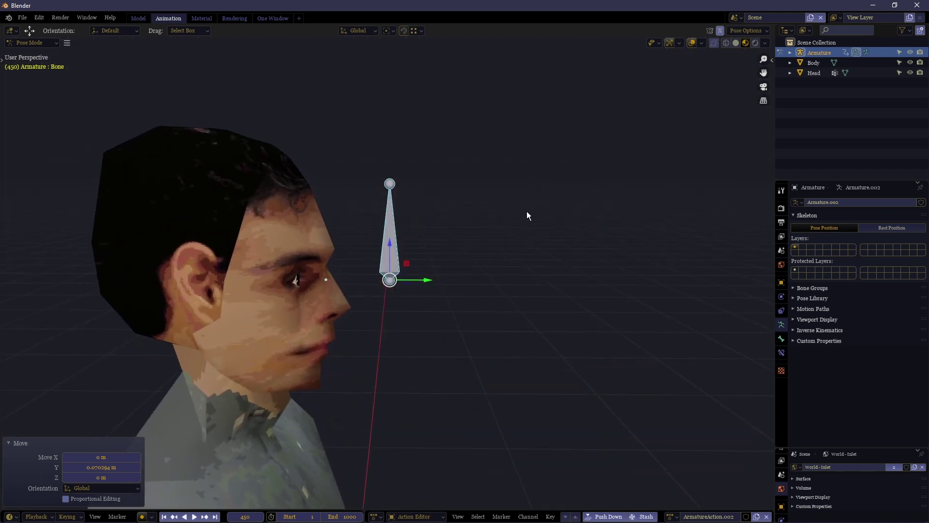
{"action": "left_click_drag", "start_coordinate": [416, 281], "coordinate": [497, 291]}
{"action": "right_click", "coordinate": [497, 290]}
{"action": "key", "text": "r"}
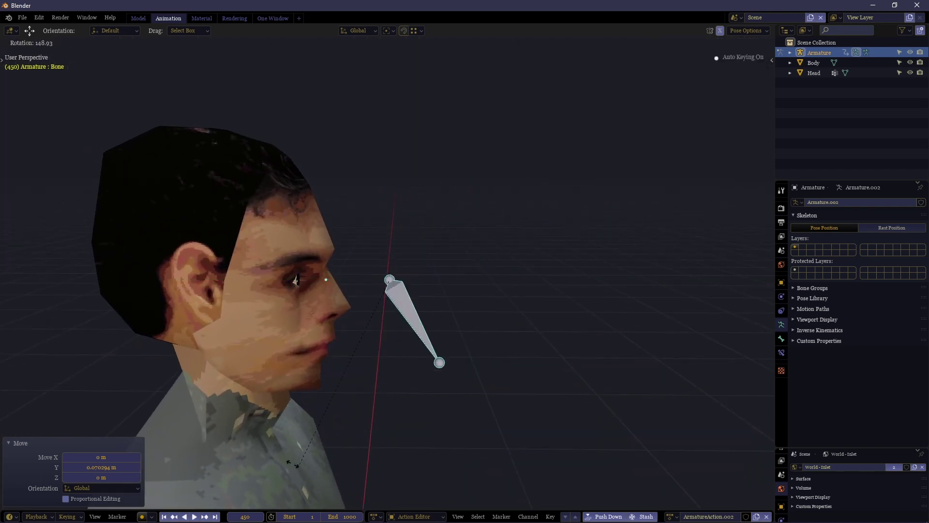
{"action": "key", "text": "Escape"}
- Box-select the bone and move it right of the face (-0.18772 m X, -0.074695 m Y)
{"action": "mouse_move", "coordinate": [404, 270]}
{"action": "middle_mouse_down"}
{"action": "mouse_move", "coordinate": [340, 318]}
{"action": "mouse_move", "coordinate": [380, 269]}
{"action": "mouse_move", "coordinate": [415, 264]}
{"action": "middle_mouse_up"}
{"action": "left_click_drag", "start_coordinate": [50, 289], "coordinate": [674, 279]}
{"action": "middle_click_drag", "start_coordinate": [674, 279], "coordinate": [522, 294]}
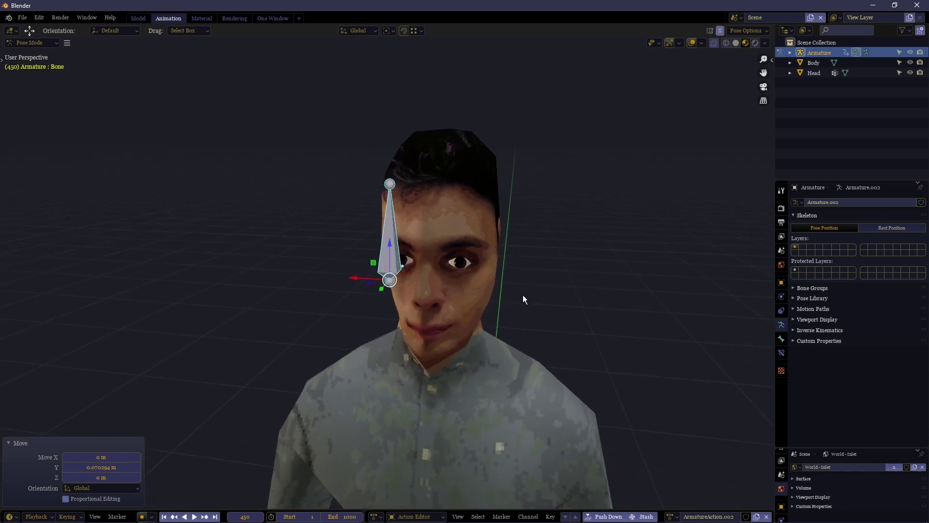
{"action": "left_click_drag", "start_coordinate": [367, 285], "coordinate": [525, 274]}
{"action": "middle_click_drag", "start_coordinate": [465, 370], "coordinate": [481, 359]}
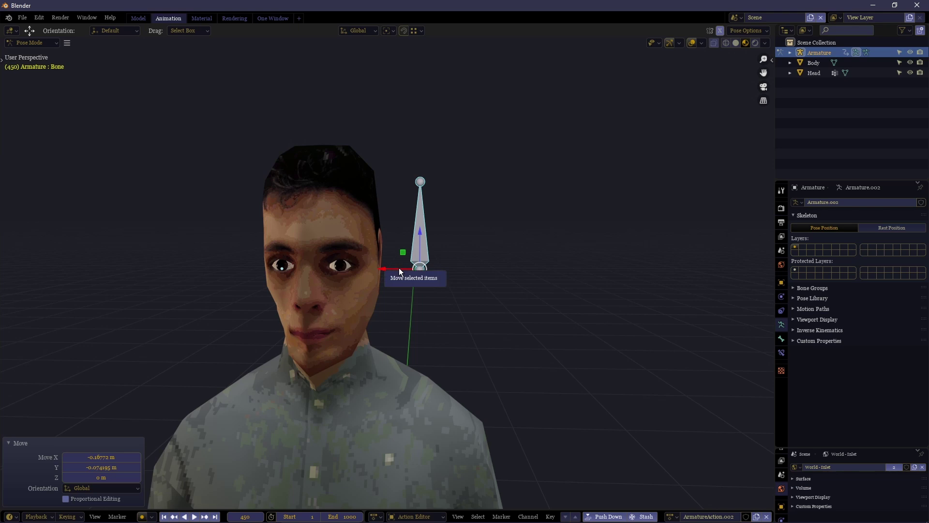
- Test sideways, vertical, rotate and scale adjustments on the bone, cancelling each
{"action": "left_click_drag", "start_coordinate": [395, 268], "coordinate": [429, 272]}
{"action": "right_click", "coordinate": [428, 272]}
{"action": "left_click_drag", "start_coordinate": [421, 236], "coordinate": [422, 184]}
{"action": "right_click", "coordinate": [421, 185]}
{"action": "key", "text": "r"}
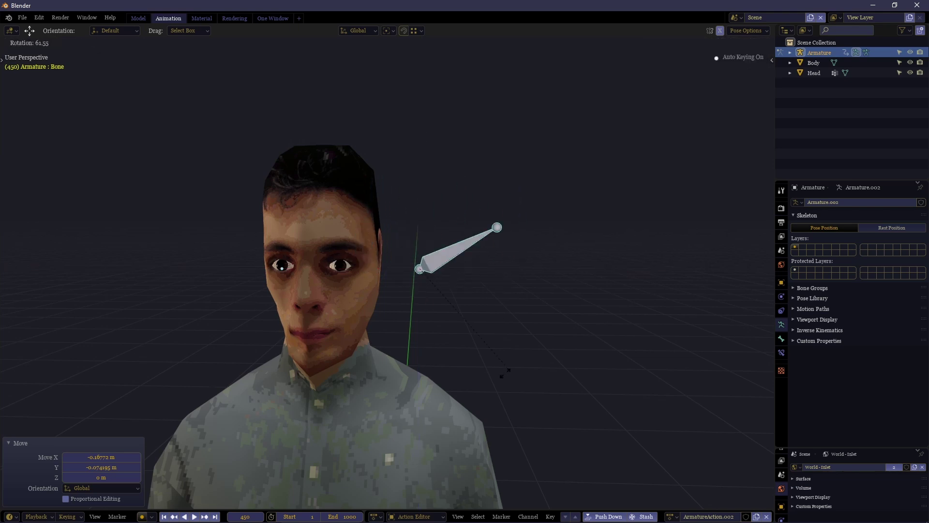
{"action": "right_click", "coordinate": [472, 309]}
{"action": "key", "text": "s"}
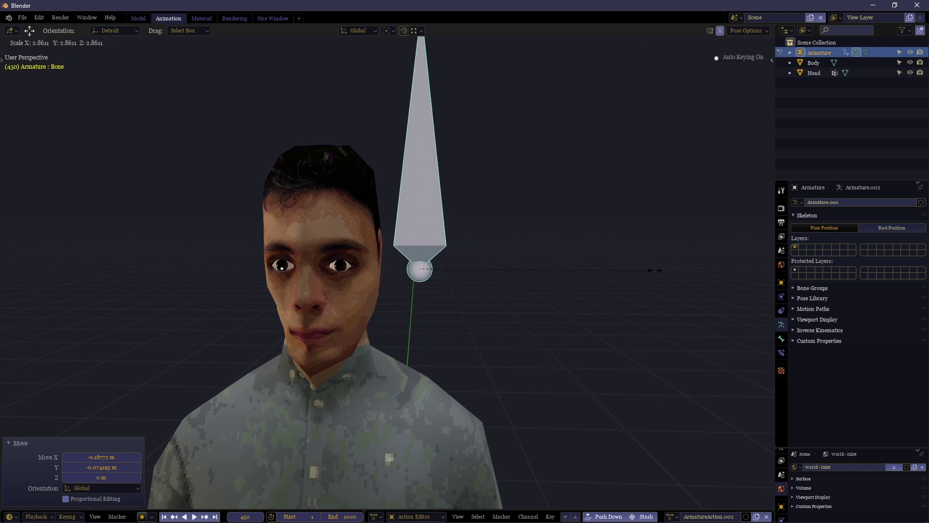
{"action": "right_click", "coordinate": [426, 266]}
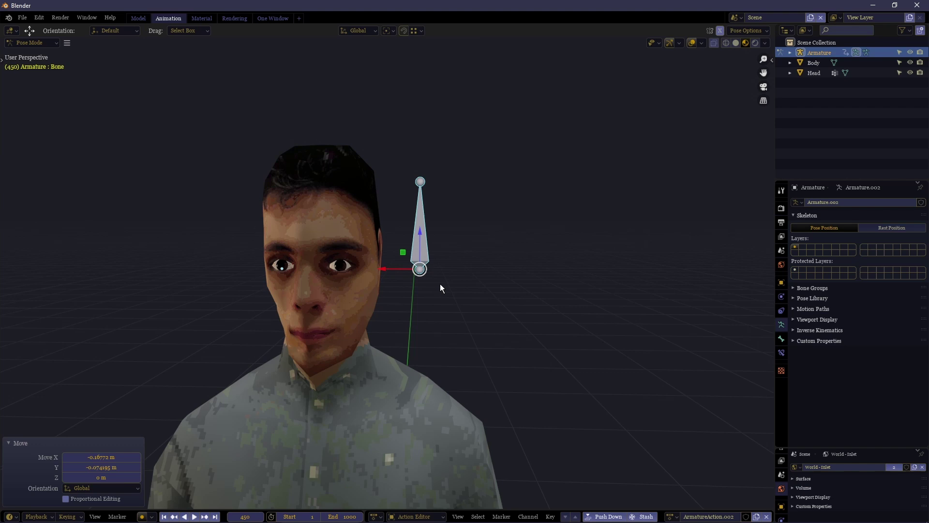
- Deselect the bone and preview brow out up R and happy puppy eyes R at full strength
{"action": "left_click", "coordinate": [369, 271]}
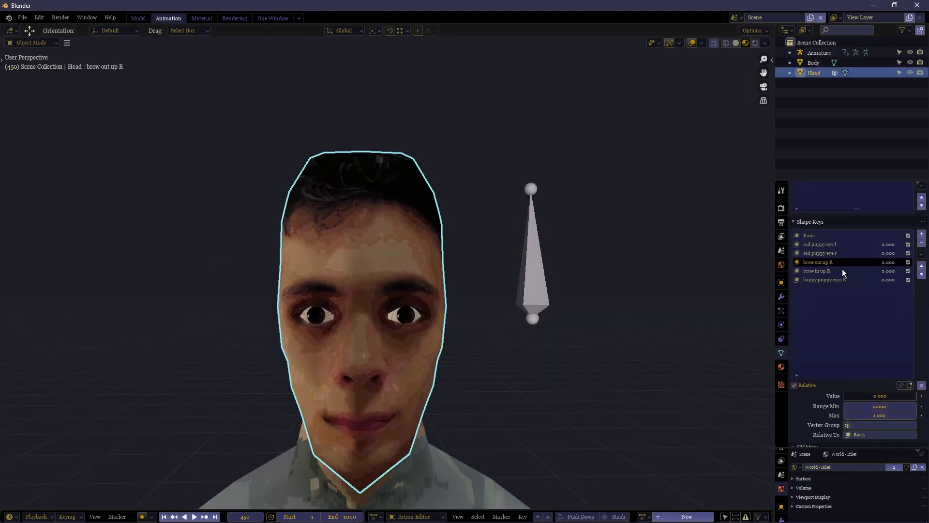
{"action": "mouse_move", "coordinate": [888, 262]}
{"action": "left_mouse_down"}
{"action": "mouse_move", "coordinate": [920, 263]}
{"action": "mouse_move", "coordinate": [900, 262]}
{"action": "mouse_move", "coordinate": [911, 270]}
{"action": "mouse_move", "coordinate": [899, 271]}
{"action": "left_mouse_up"}
{"action": "mouse_move", "coordinate": [891, 280]}
{"action": "left_mouse_down"}
{"action": "mouse_move", "coordinate": [910, 280]}
{"action": "mouse_move", "coordinate": [891, 279]}
{"action": "left_mouse_up"}
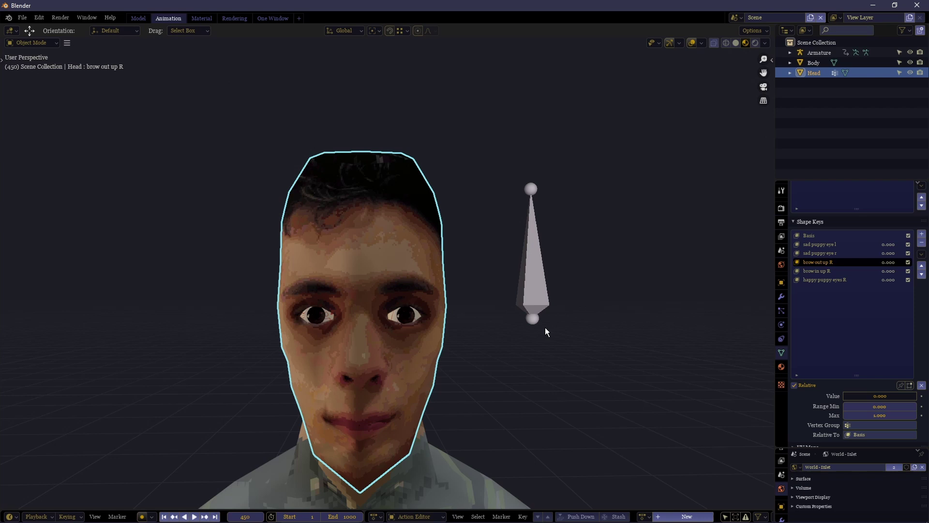
{"action": "middle_click_drag", "start_coordinate": [545, 328], "coordinate": [685, 261], "text": "shift"}
- Add a New Shape from Mix below happy puppy eyes R and copy its name without the R
{"action": "left_click", "coordinate": [830, 280]}
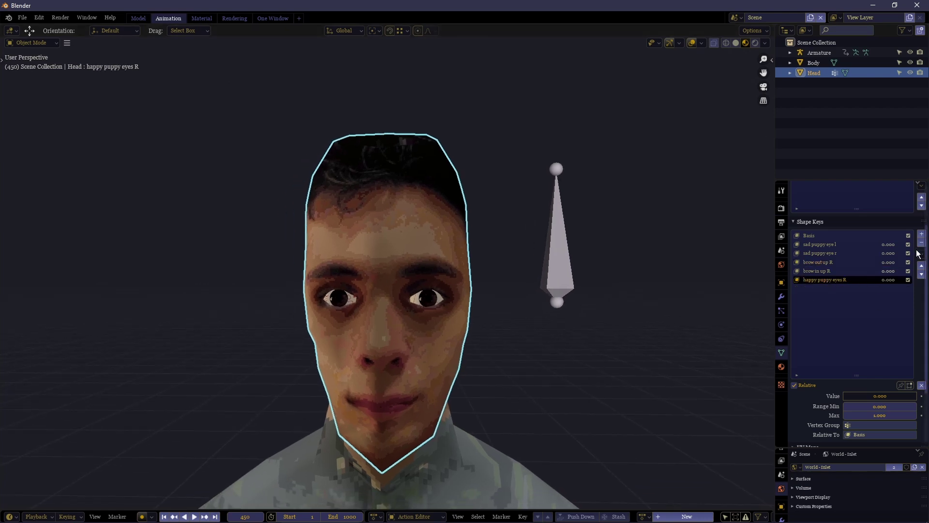
{"action": "left_click", "coordinate": [920, 253]}
{"action": "left_click", "coordinate": [845, 266]}
{"action": "double_click", "coordinate": [826, 280]}
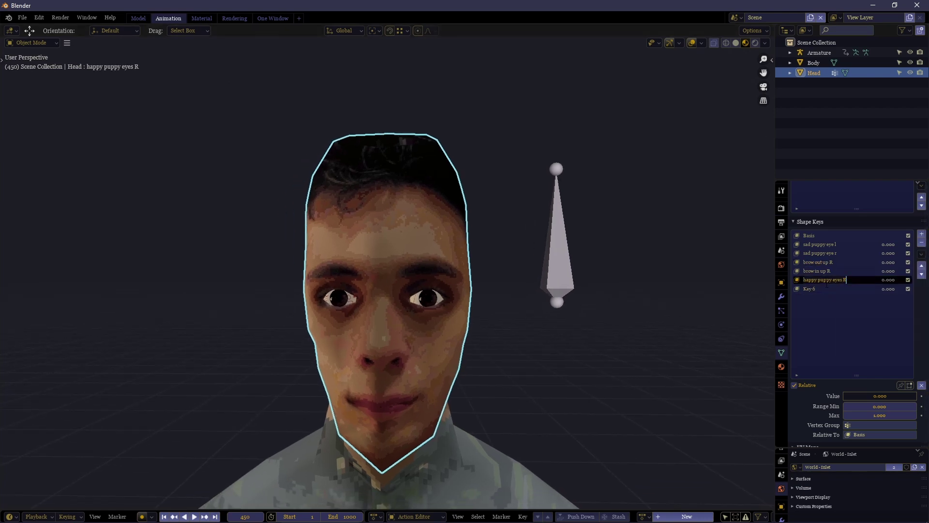
{"action": "left_click_drag", "start_coordinate": [843, 281], "coordinate": [796, 289]}
{"action": "key", "text": "ctrl+c"}
{"action": "key", "text": "Tab"}
{"action": "key", "text": "Tab"}
- Name the new key, then limit hapapy puppy eyes L, brow in up L and brow out up L to Face L
{"action": "key", "text": "ctrl+v"}
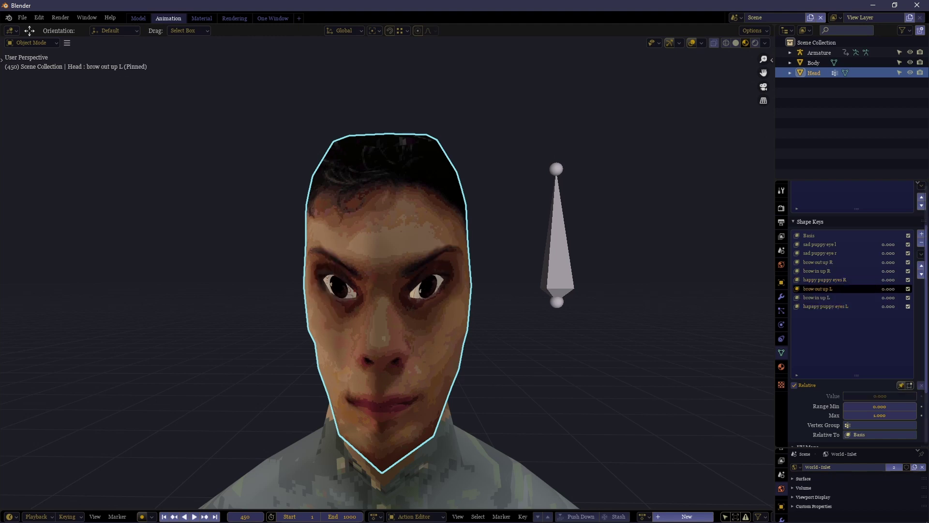
{"action": "left_click", "coordinate": [819, 306]}
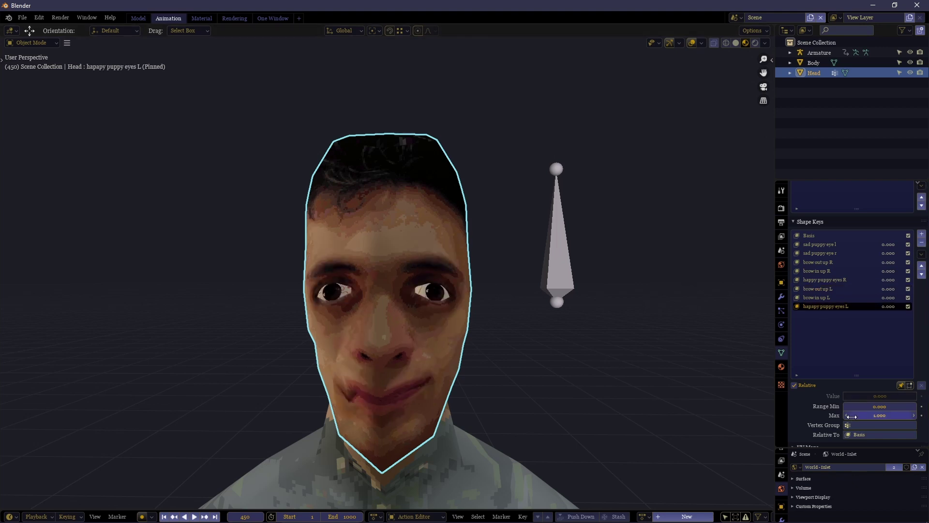
{"action": "left_click", "coordinate": [871, 425]}
{"action": "left_click", "coordinate": [838, 334]}
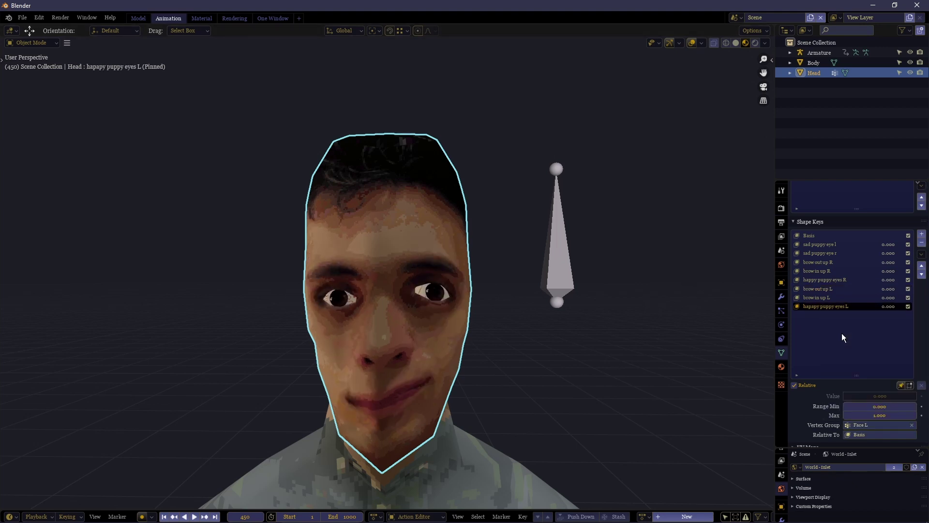
{"action": "left_click", "coordinate": [819, 298]}
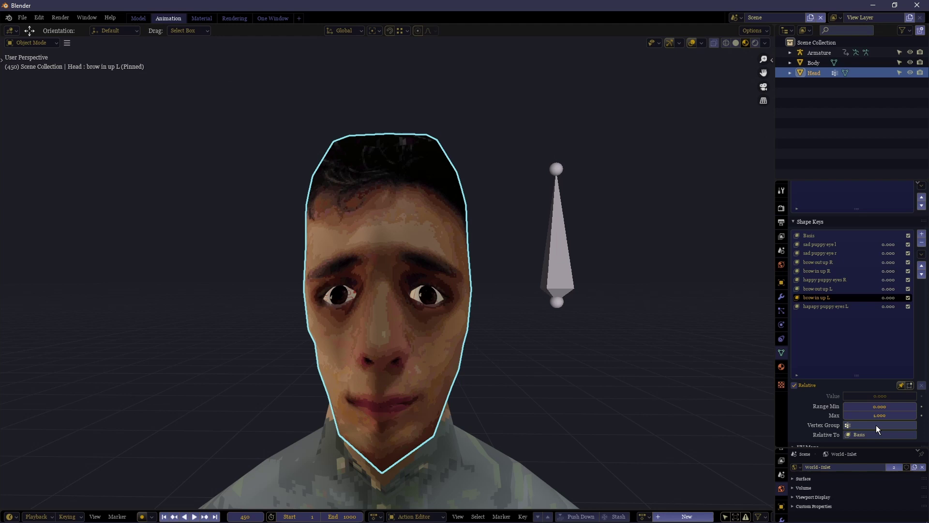
{"action": "left_click", "coordinate": [877, 425]}
{"action": "left_click", "coordinate": [833, 333]}
{"action": "left_click", "coordinate": [833, 289]}
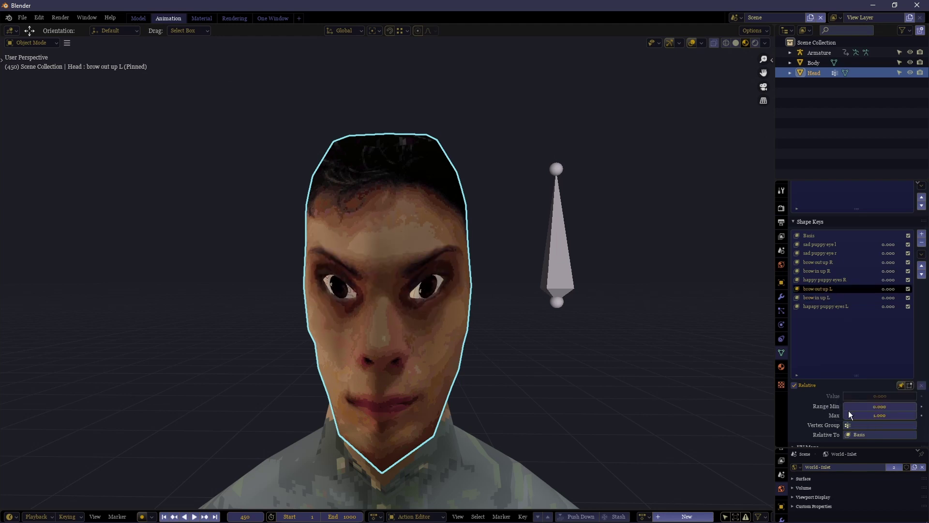
{"action": "left_click", "coordinate": [864, 425]}
{"action": "left_click", "coordinate": [848, 337]}
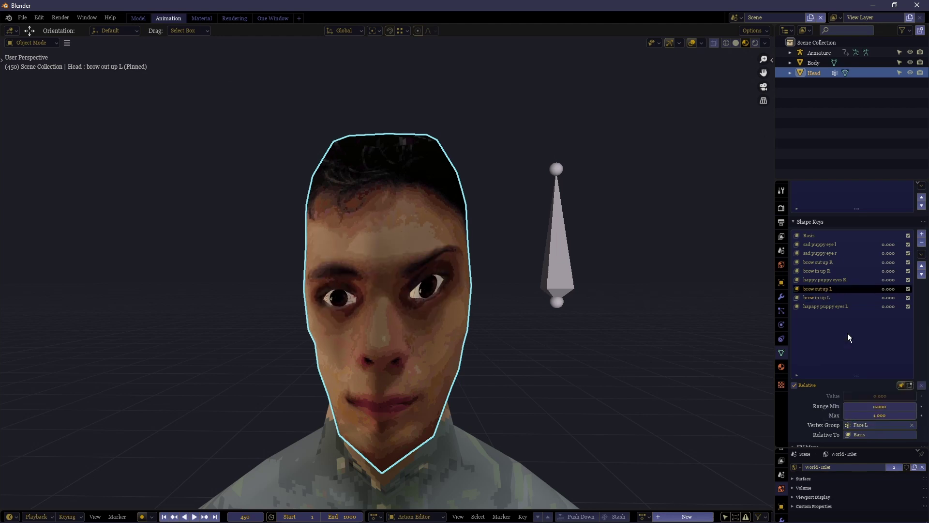
- Limit happy puppy eyes R, brow in up R and brow out up R to the Face R vertex group
{"action": "left_click", "coordinate": [833, 281]}
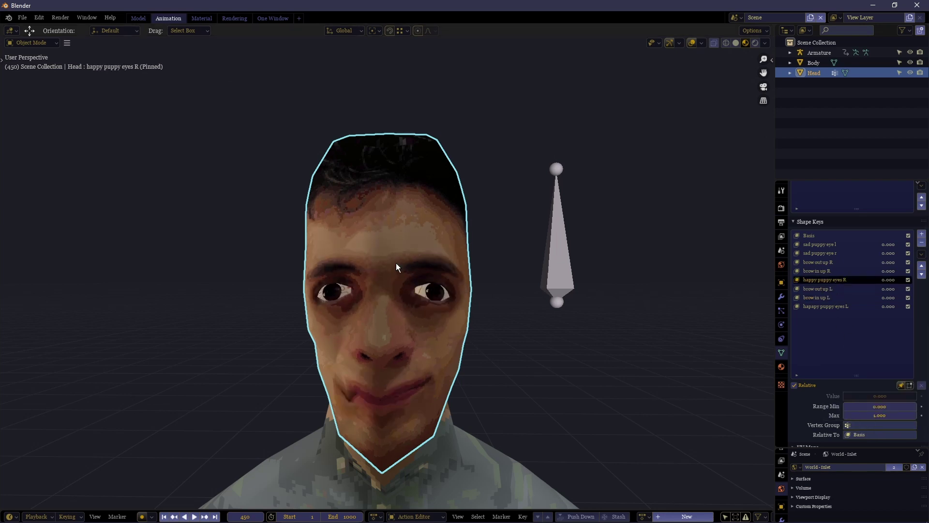
{"action": "left_click", "coordinate": [874, 425]}
{"action": "left_click", "coordinate": [834, 342]}
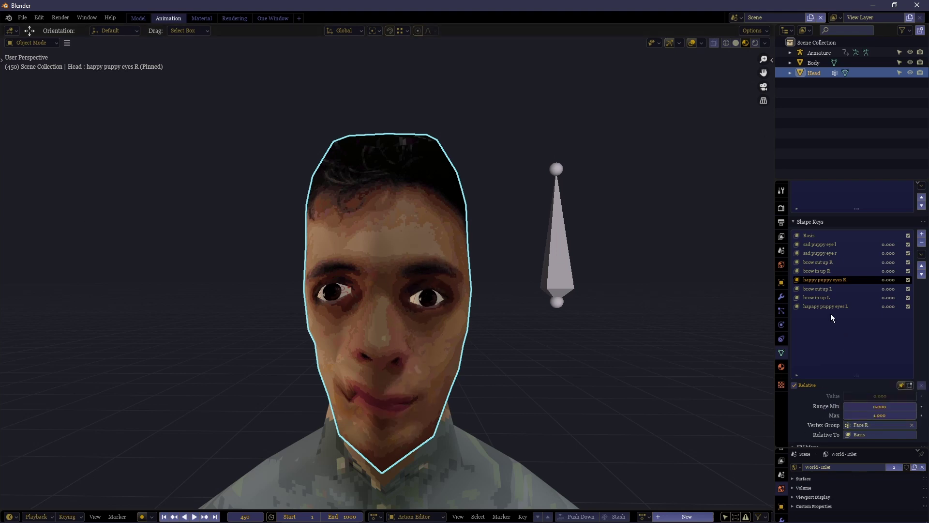
{"action": "left_click", "coordinate": [831, 271]}
{"action": "left_click", "coordinate": [853, 425]}
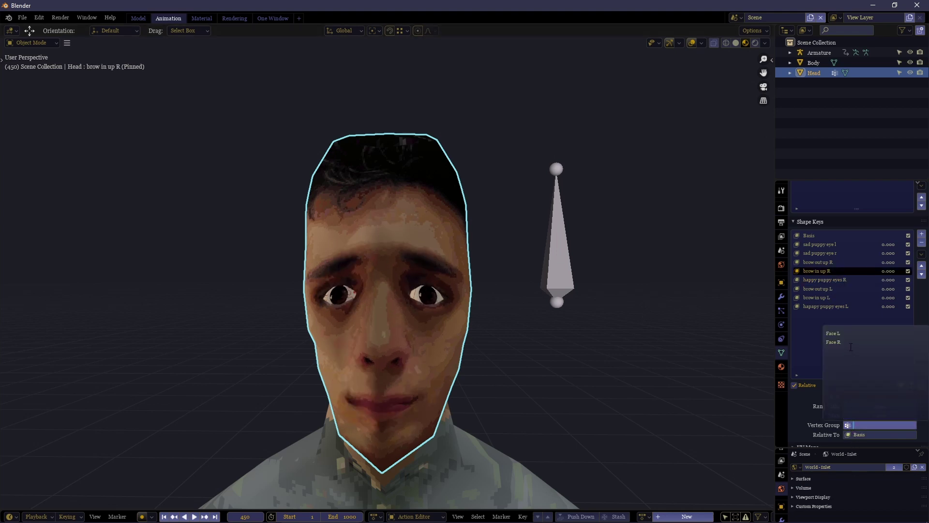
{"action": "left_click", "coordinate": [860, 426]}
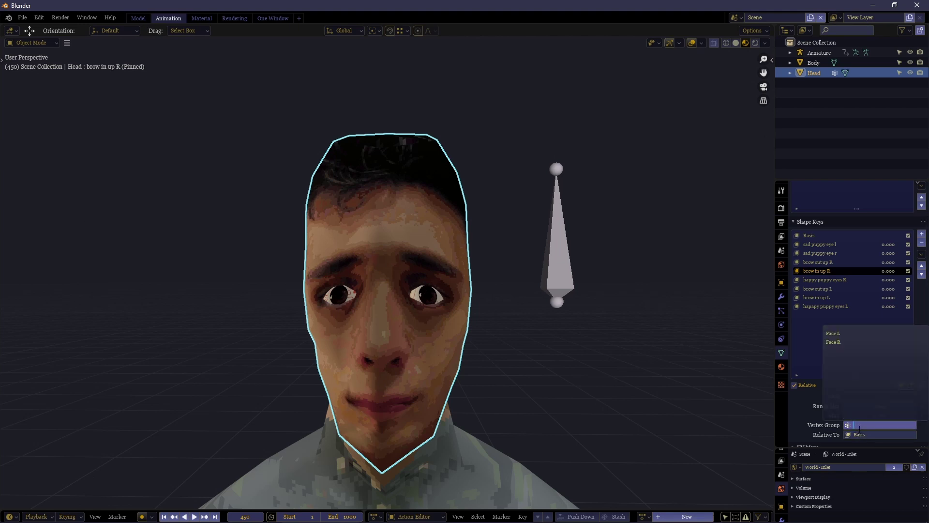
{"action": "left_click", "coordinate": [837, 344]}
{"action": "left_click", "coordinate": [826, 264]}
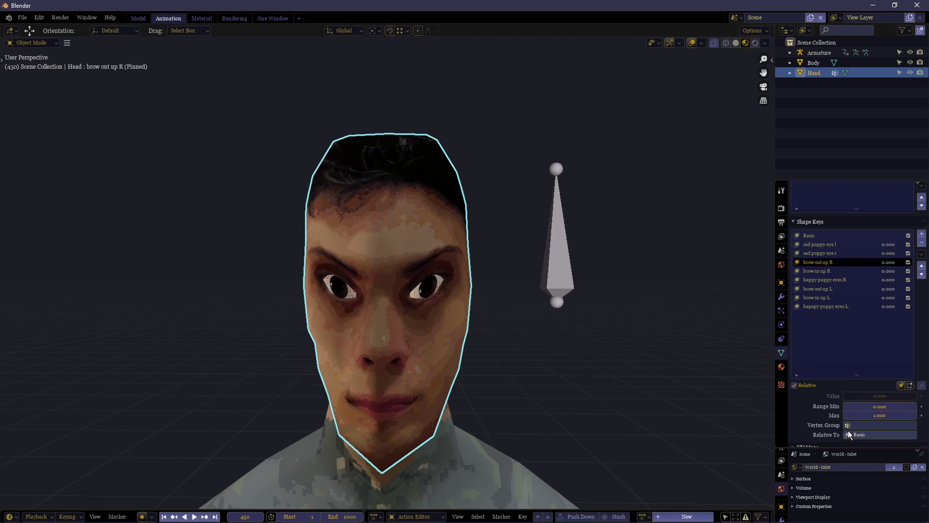
{"action": "left_click", "coordinate": [851, 428]}
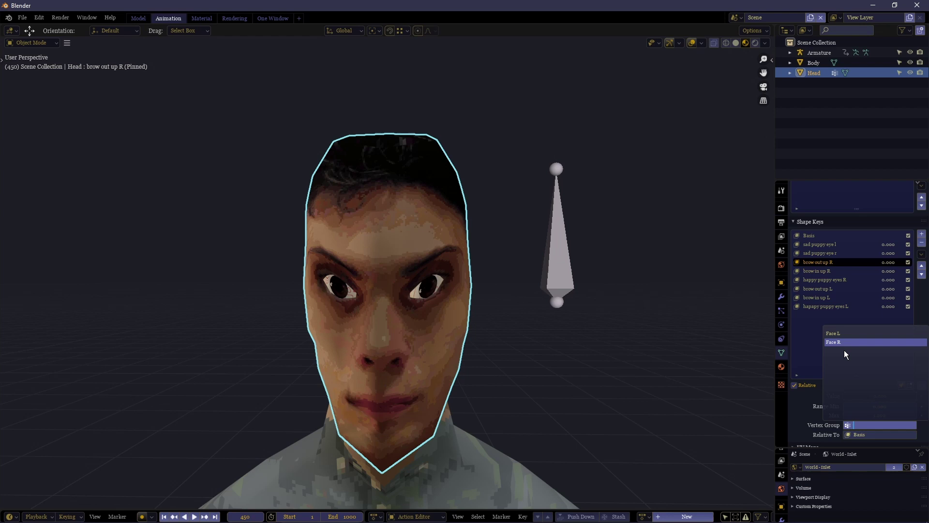
{"action": "left_click", "coordinate": [845, 350]}
- Create two empty collections in the outliner, then delete them both
{"action": "left_click", "coordinate": [820, 120]}
{"action": "key", "text": "c"}
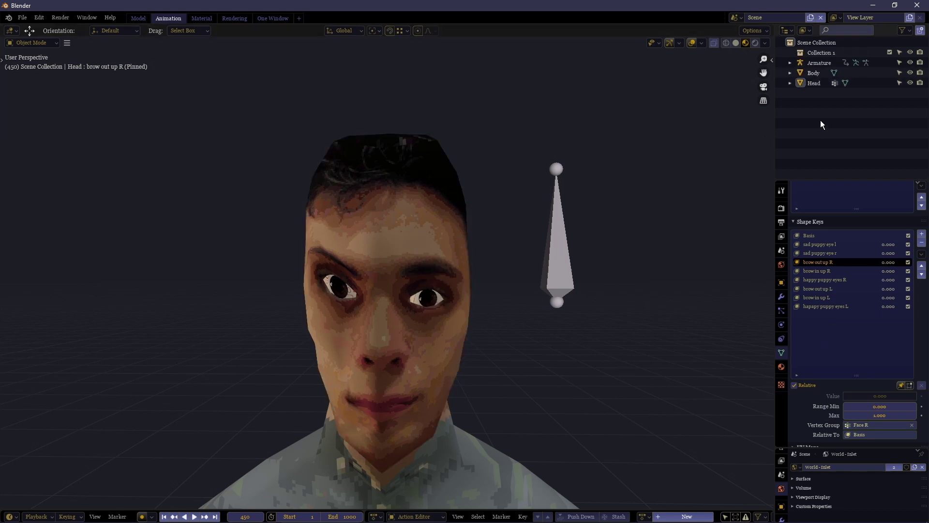
{"action": "key", "text": "c"}
{"action": "left_click", "coordinate": [818, 53]}
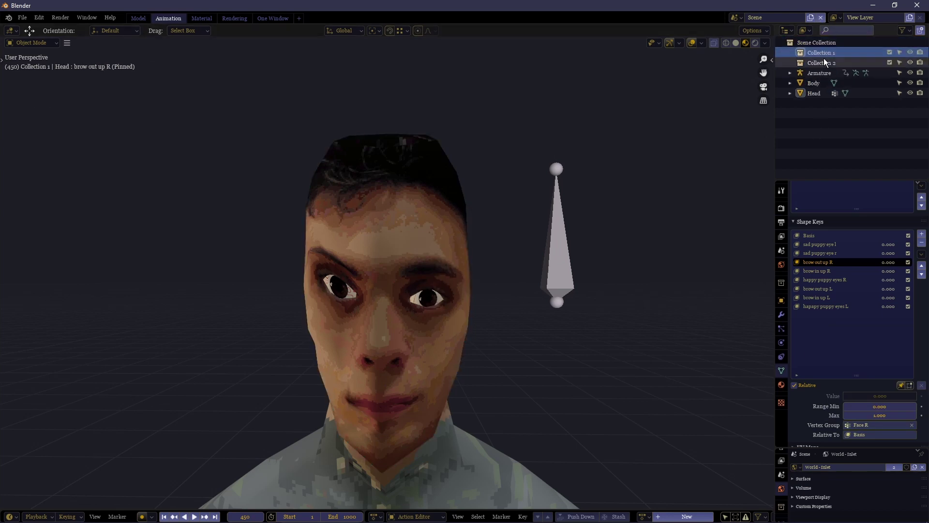
{"action": "left_click", "coordinate": [824, 60], "text": "shift"}
{"action": "key", "text": "x"}
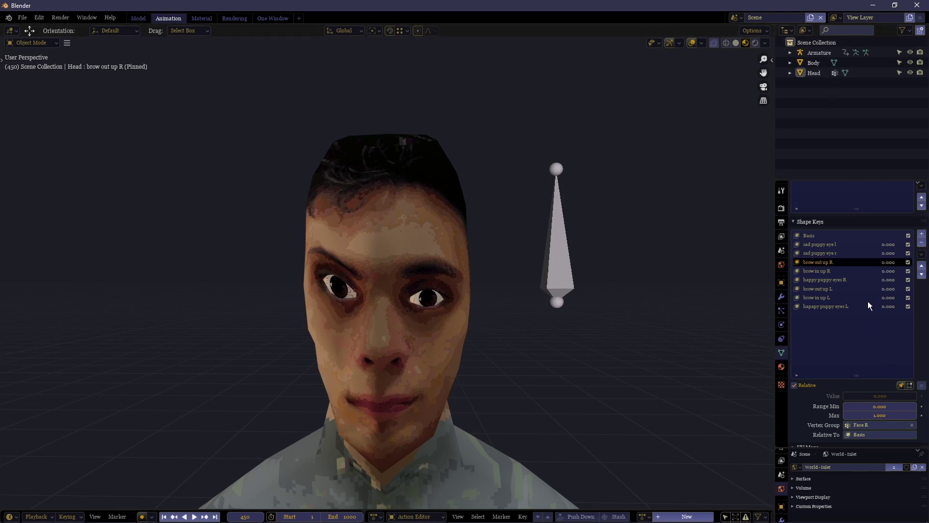
- Select the Basis and then the sad puppy eye l shape key
{"action": "left_click", "coordinate": [826, 236]}
{"action": "left_click", "coordinate": [836, 244]}
{"action": "scroll", "coordinate": [835, 259], "scroll_direction": "down", "scroll_amount": 7, "text": "ctrl"}
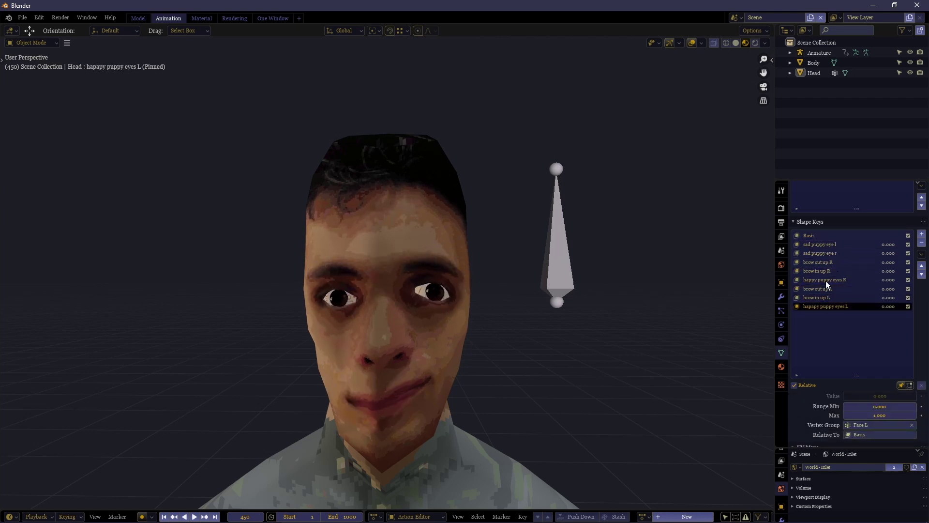
- Select the armature, enter Pose Mode, and add a driver to the sad puppy eye l value
{"action": "left_click", "coordinate": [560, 284]}
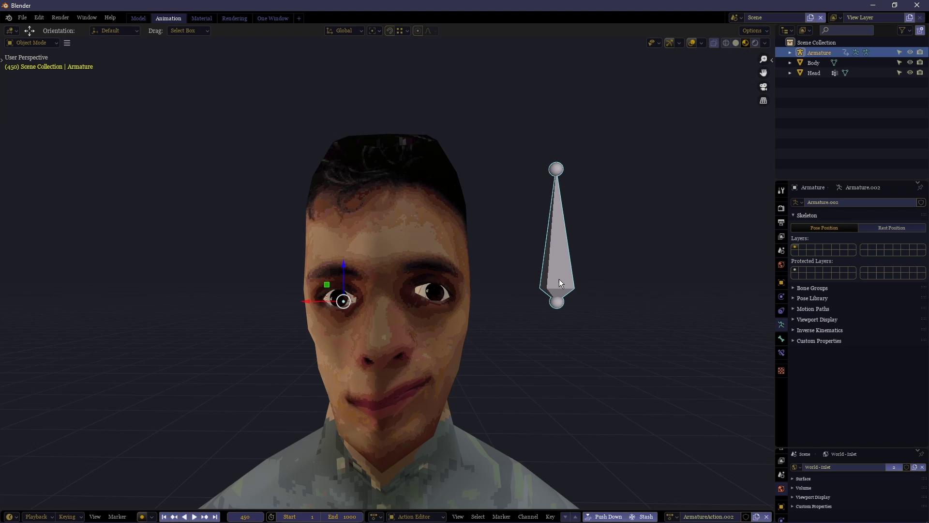
{"action": "middle_click_drag", "start_coordinate": [544, 266], "coordinate": [549, 208], "text": "shift"}
{"action": "scroll", "coordinate": [484, 233], "scroll_direction": "down", "scroll_amount": 3}
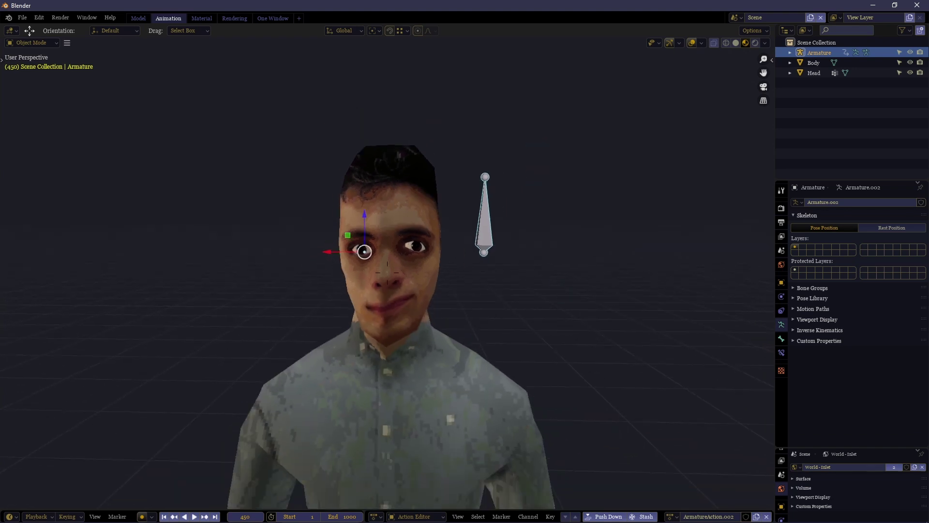
{"action": "middle_click_drag", "start_coordinate": [387, 264], "coordinate": [393, 299]}
{"action": "key", "text": "ctrl+Tab"}
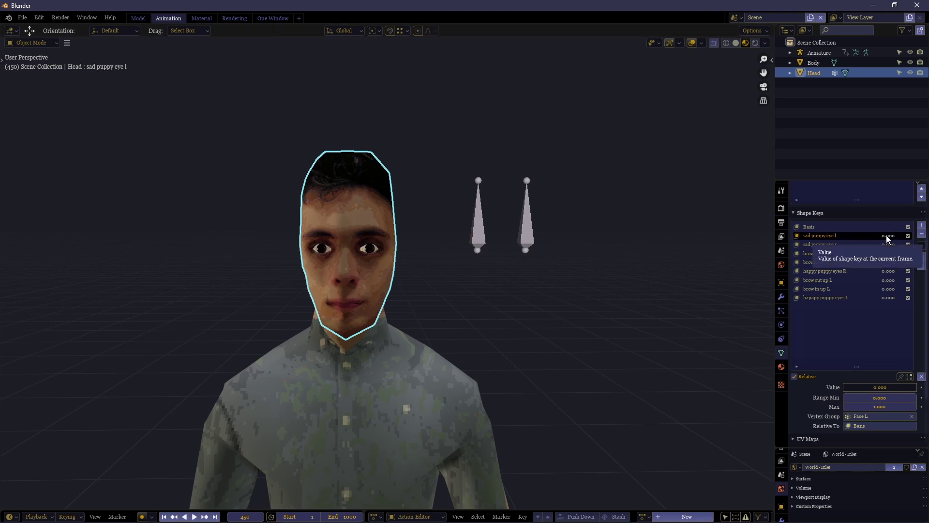
{"action": "key", "text": "ctrl+d"}
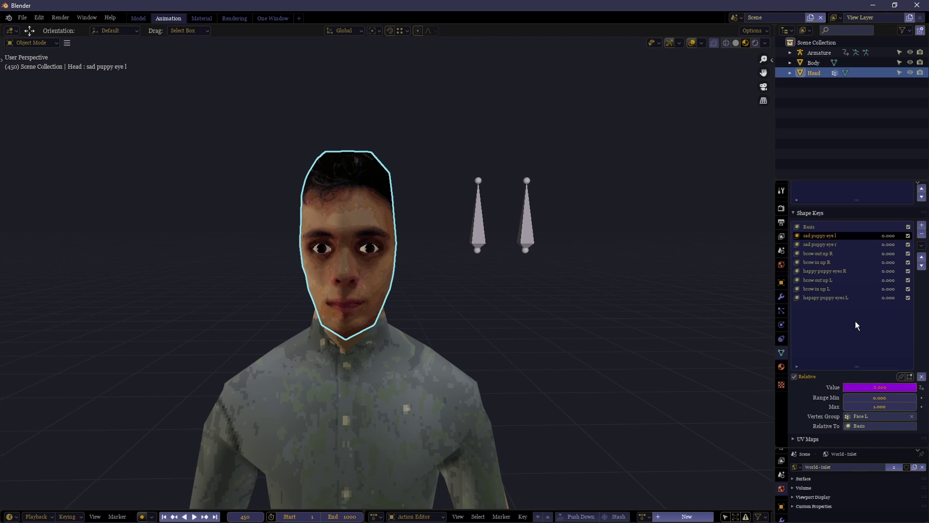
- Check sad puppy eye r and happy puppy eyes R, then enlarge the lower properties area
{"action": "left_click", "coordinate": [837, 244]}
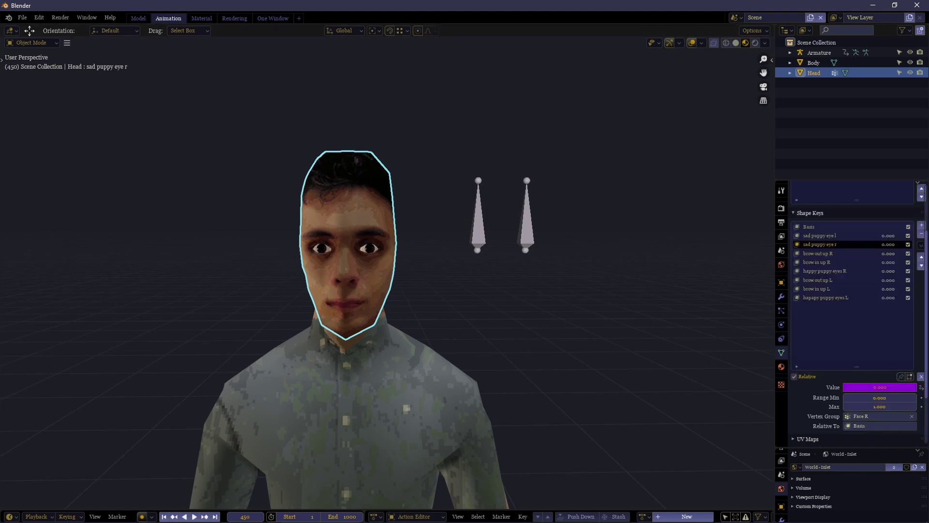
{"action": "left_click", "coordinate": [862, 272]}
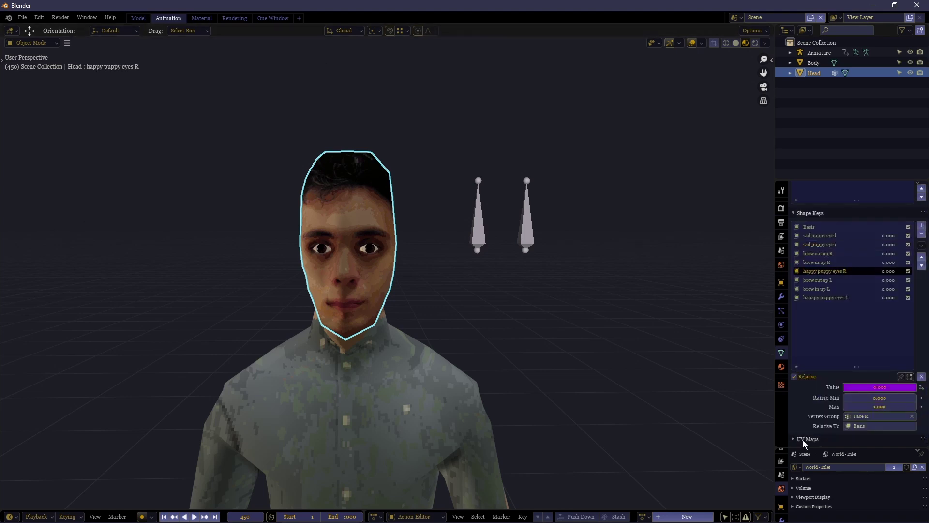
{"action": "left_click_drag", "start_coordinate": [816, 449], "coordinate": [827, 221]}
- Reveal the properties header and click through the Head's shape key driver channels to happy puppy eyes L
{"action": "left_click", "coordinate": [918, 223]}
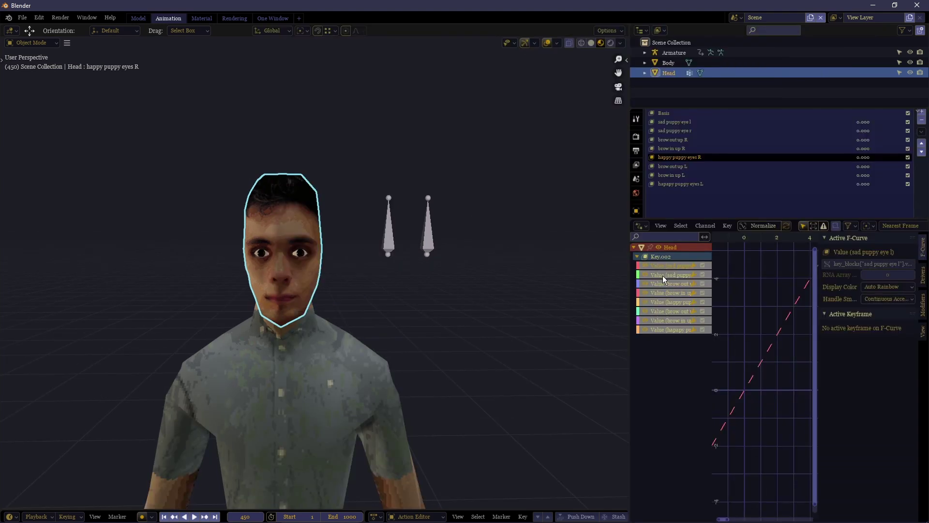
{"action": "left_click", "coordinate": [665, 292]}
{"action": "left_click", "coordinate": [671, 313]}
{"action": "left_click", "coordinate": [672, 320]}
{"action": "left_click", "coordinate": [671, 327]}
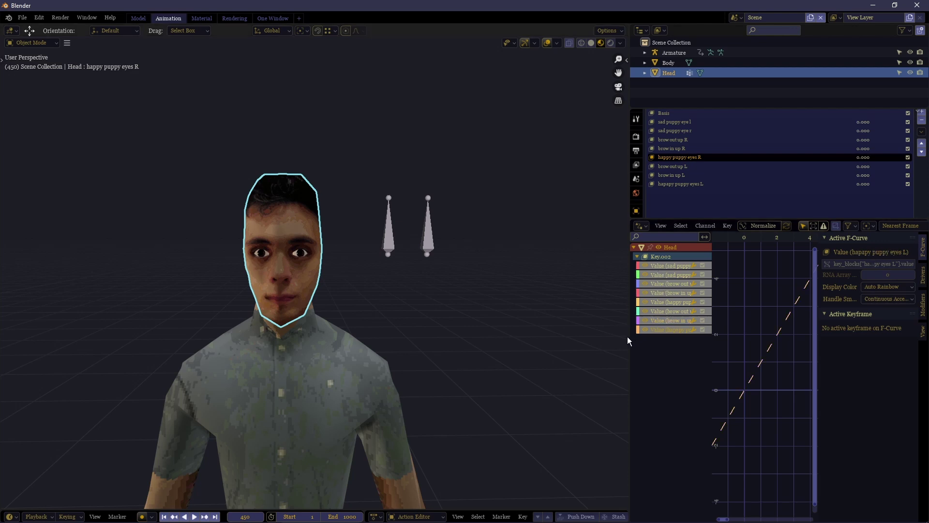
- Widen the driver editor and channel list, then show sad puppy eye l's driver settings in the sidebar
{"action": "left_click_drag", "start_coordinate": [629, 336], "coordinate": [574, 339]}
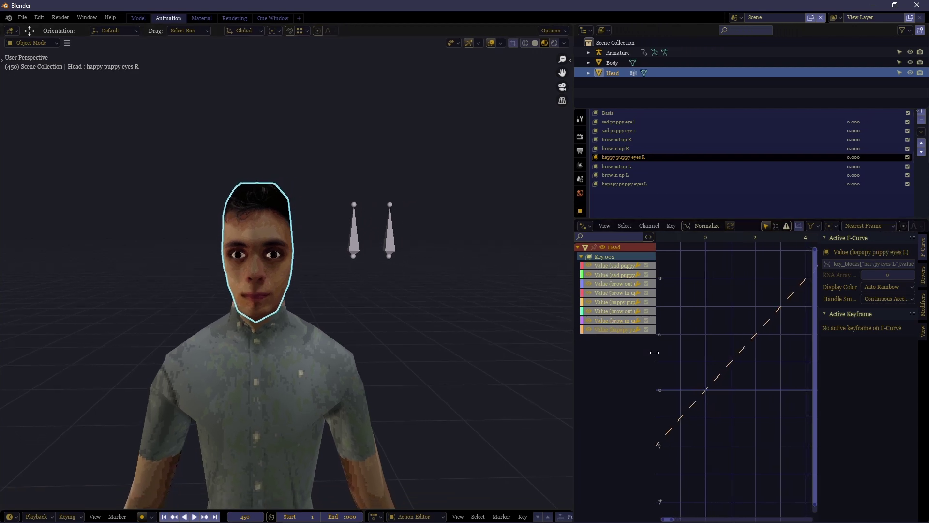
{"action": "left_click_drag", "start_coordinate": [657, 351], "coordinate": [704, 351]}
{"action": "left_click", "coordinate": [635, 268]}
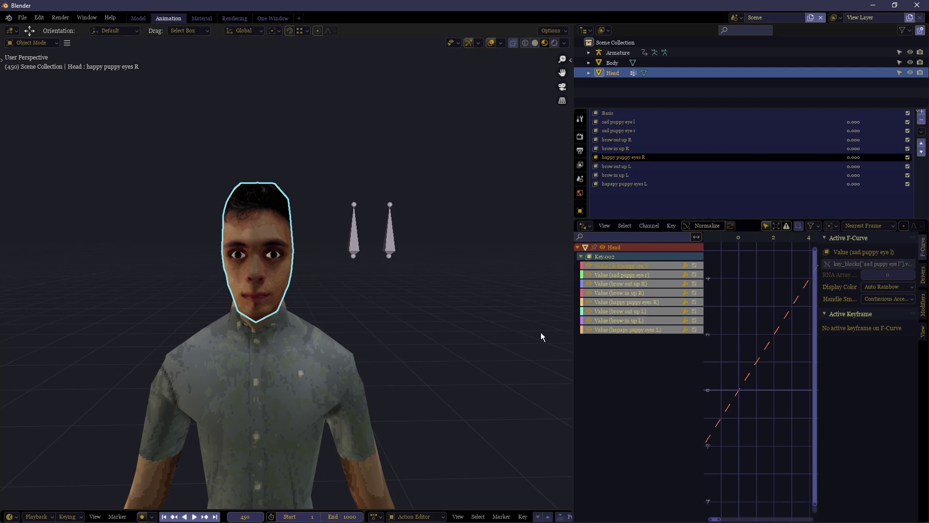
{"action": "scroll", "coordinate": [288, 277], "scroll_direction": "up", "scroll_amount": 4}
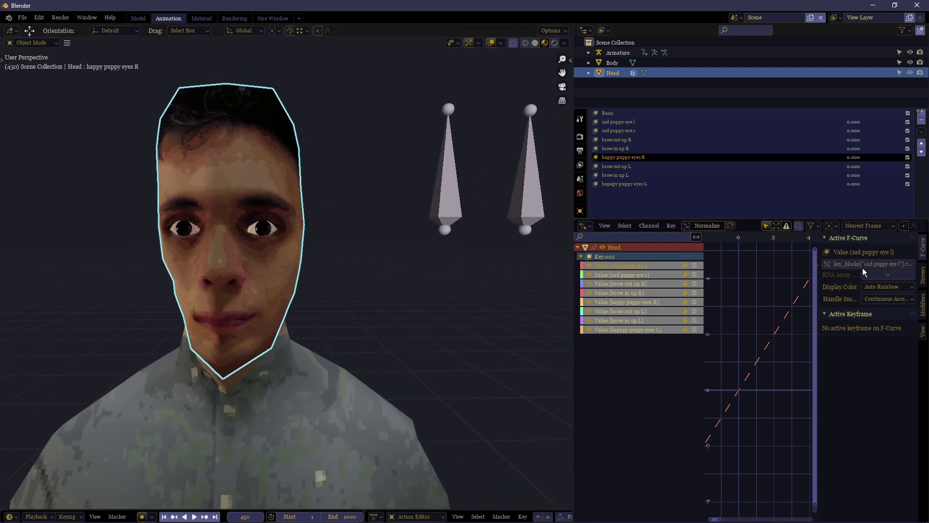
{"action": "left_click", "coordinate": [923, 276]}
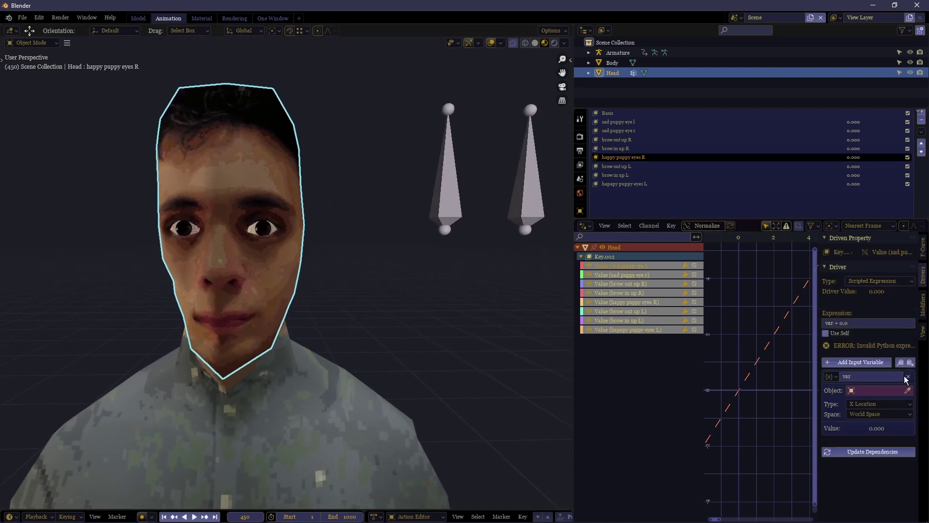
- Target the driver variable at the Armature object and its eye L bone
{"action": "left_click", "coordinate": [908, 390]}
{"action": "left_click", "coordinate": [448, 186]}
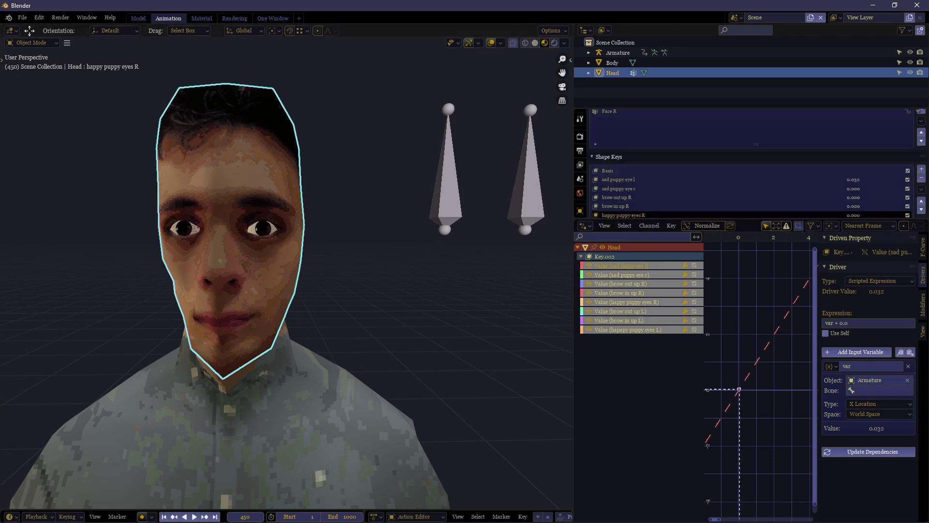
{"action": "left_click", "coordinate": [863, 392]}
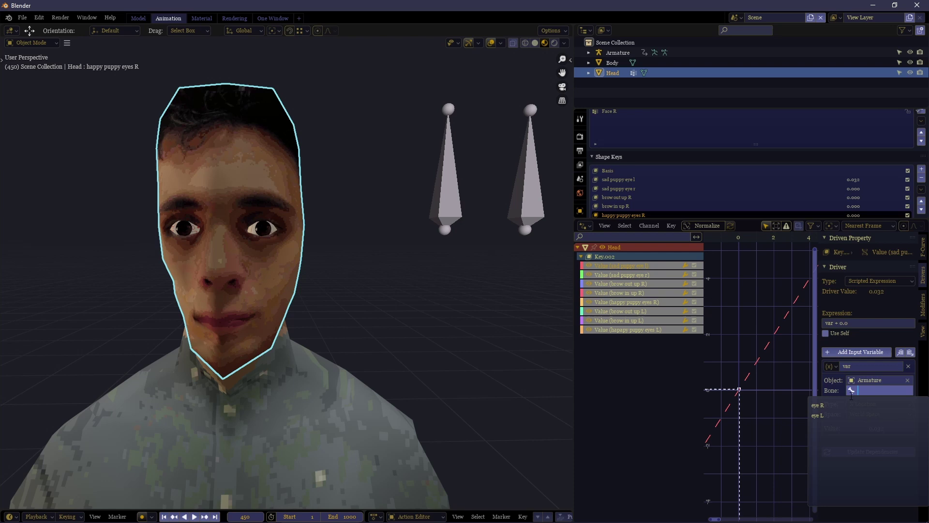
{"action": "left_click", "coordinate": [827, 414]}
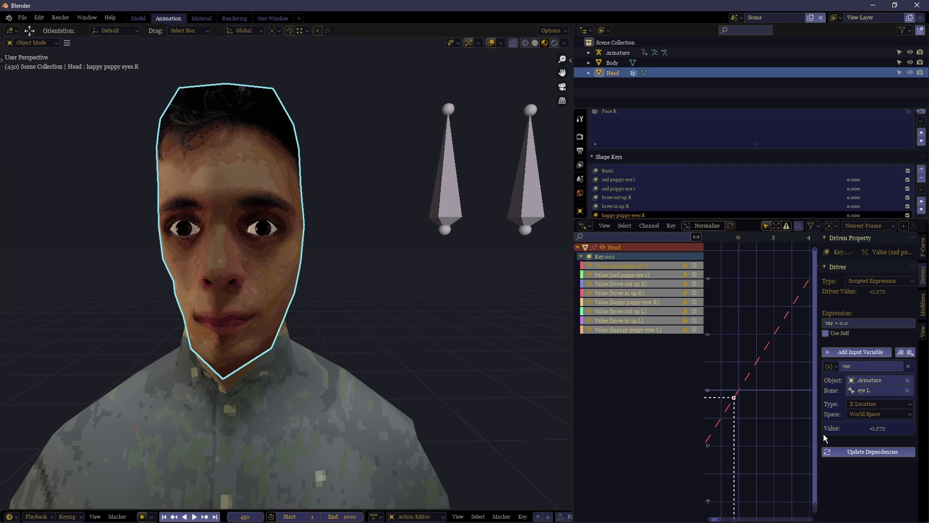
- Make the variable read the bone's Z Location in Transform Space
{"action": "left_click", "coordinate": [881, 414]}
{"action": "left_click", "coordinate": [884, 414]}
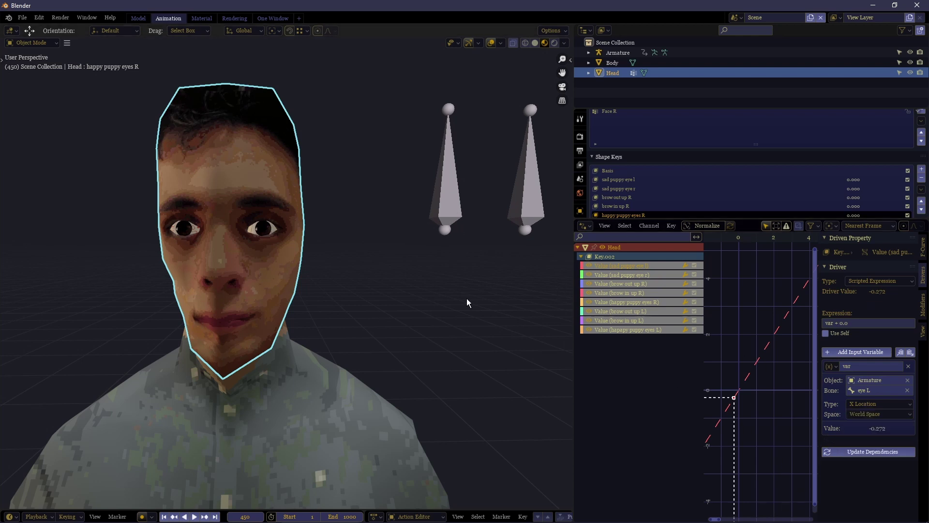
{"action": "scroll", "coordinate": [466, 298], "scroll_direction": "down", "scroll_amount": 8}
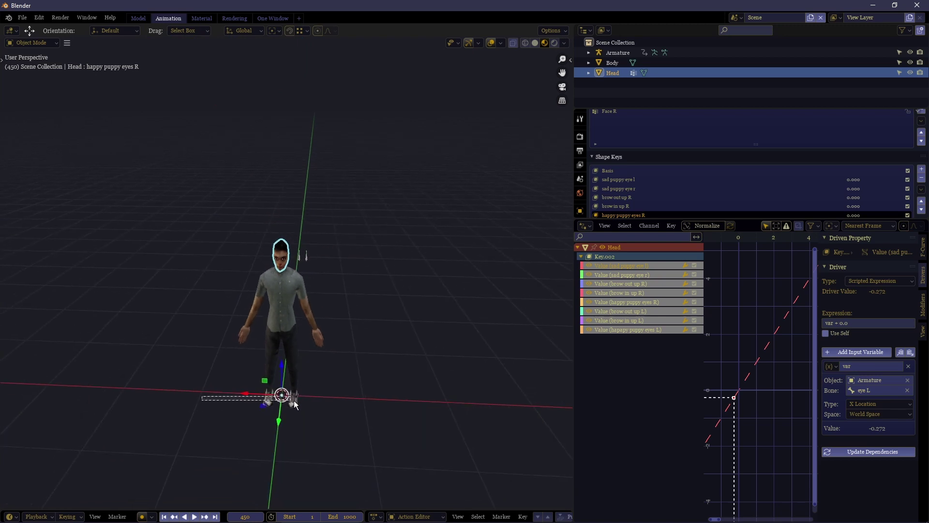
{"action": "left_click_drag", "start_coordinate": [295, 401], "coordinate": [227, 376]}
{"action": "middle_click_drag", "start_coordinate": [247, 305], "coordinate": [259, 302]}
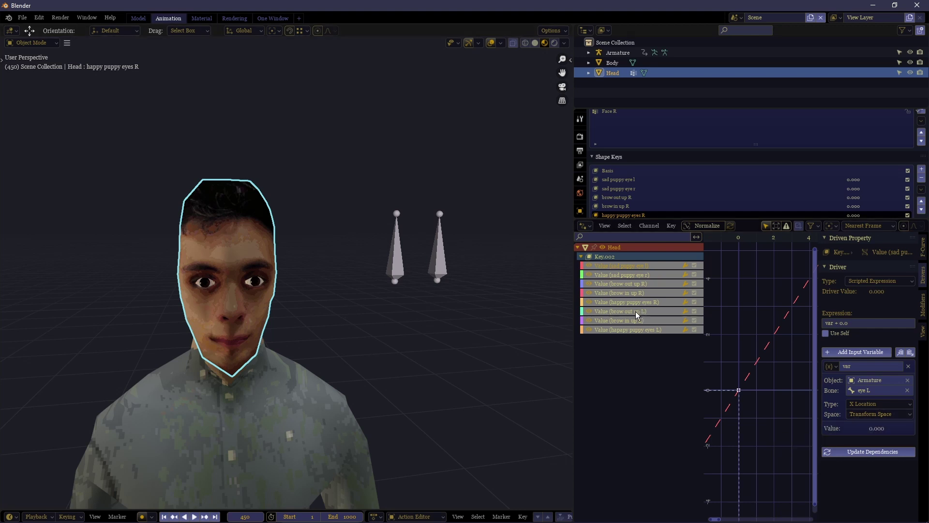
{"action": "middle_click_drag", "start_coordinate": [356, 258], "coordinate": [387, 271]}
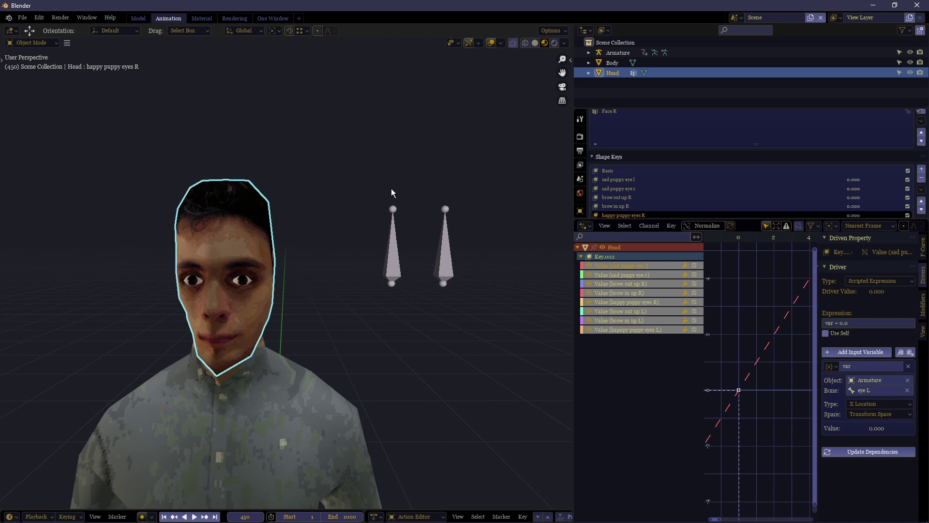
{"action": "left_click", "coordinate": [886, 404]}
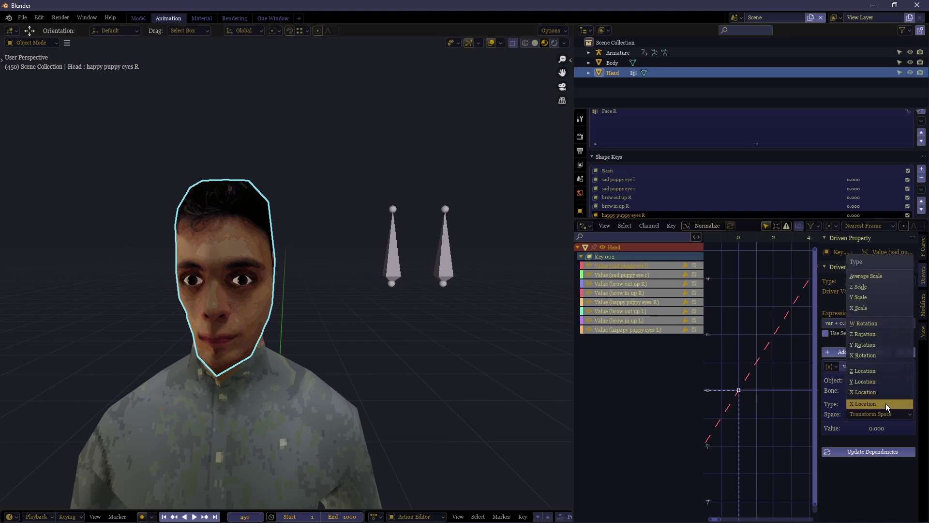
{"action": "left_click", "coordinate": [870, 372]}
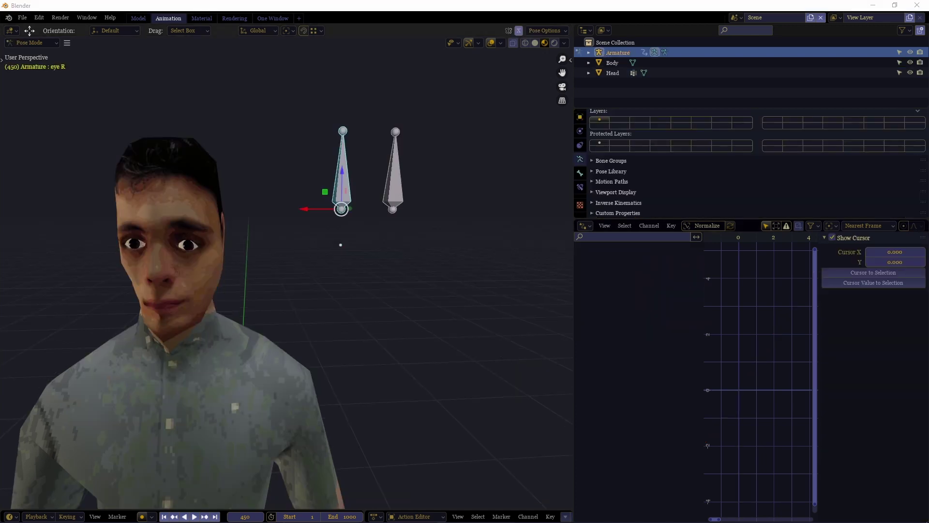
- Switch the sad puppy eye l driver variable to read the bone's Y Location
{"action": "left_click", "coordinate": [168, 390]}
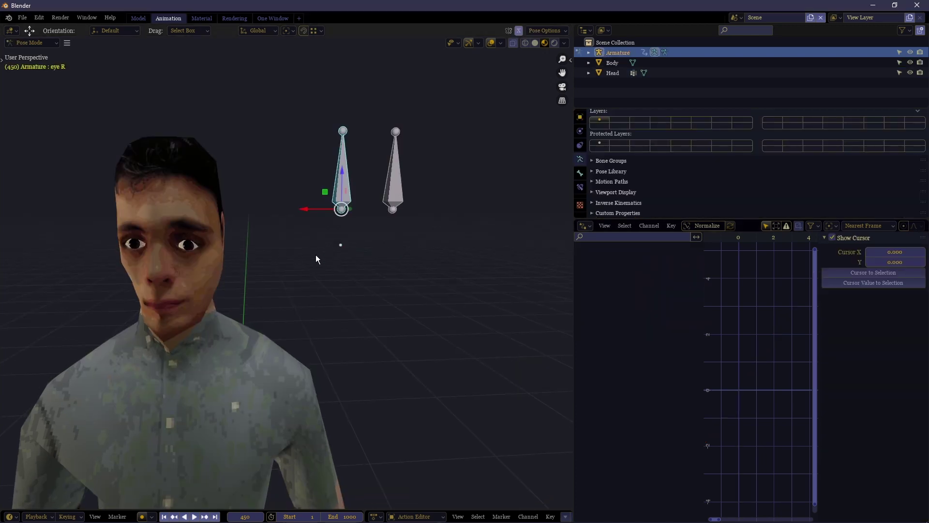
{"action": "left_click", "coordinate": [218, 278]}
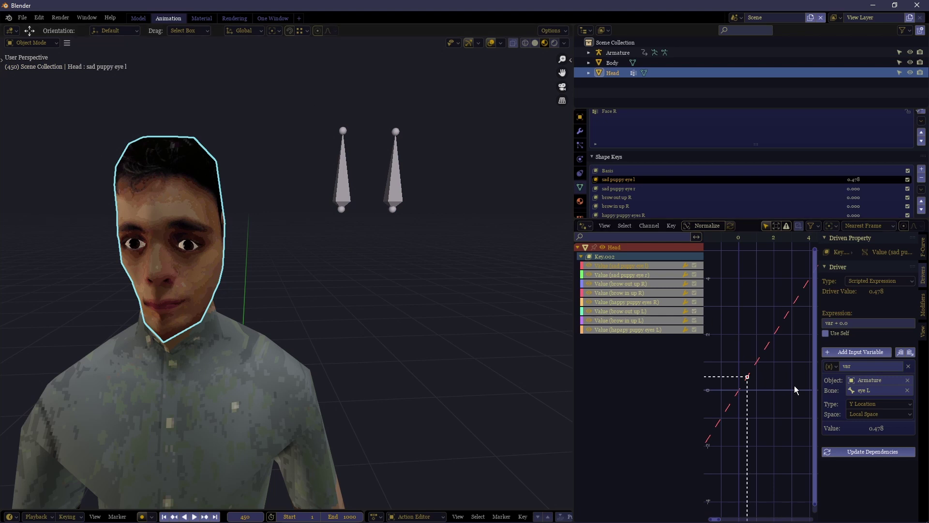
{"action": "left_click", "coordinate": [859, 405]}
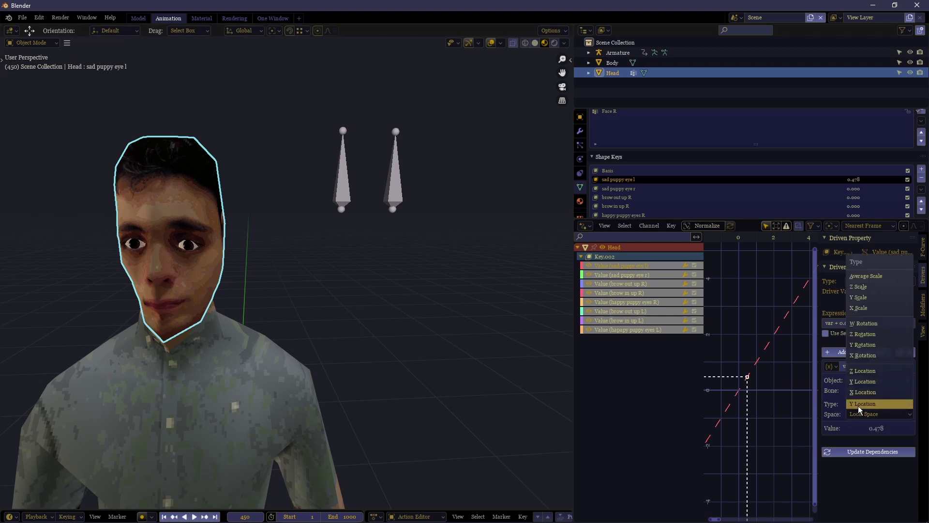
{"action": "left_click", "coordinate": [855, 406]}
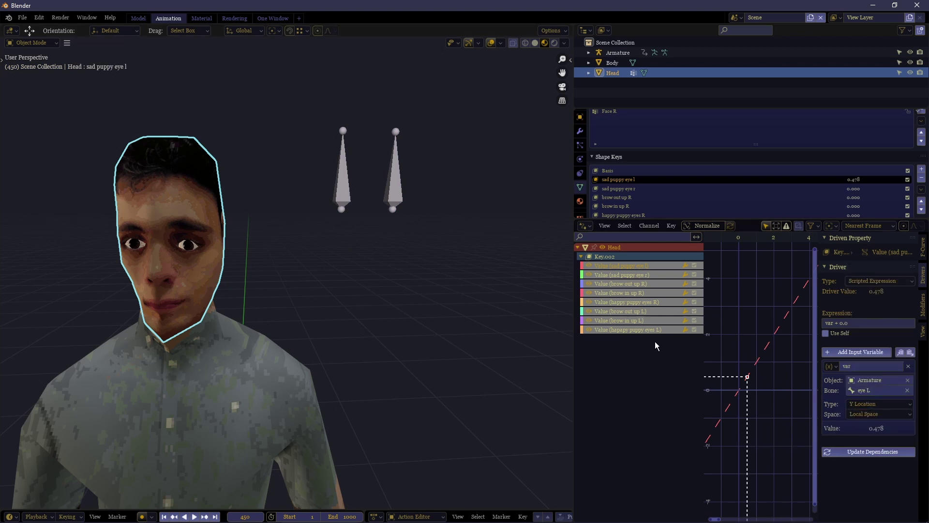
- Set the transform orientation to Normal and change the pivot point while toggling the Armature's pose mode
{"action": "left_click", "coordinate": [339, 187]}
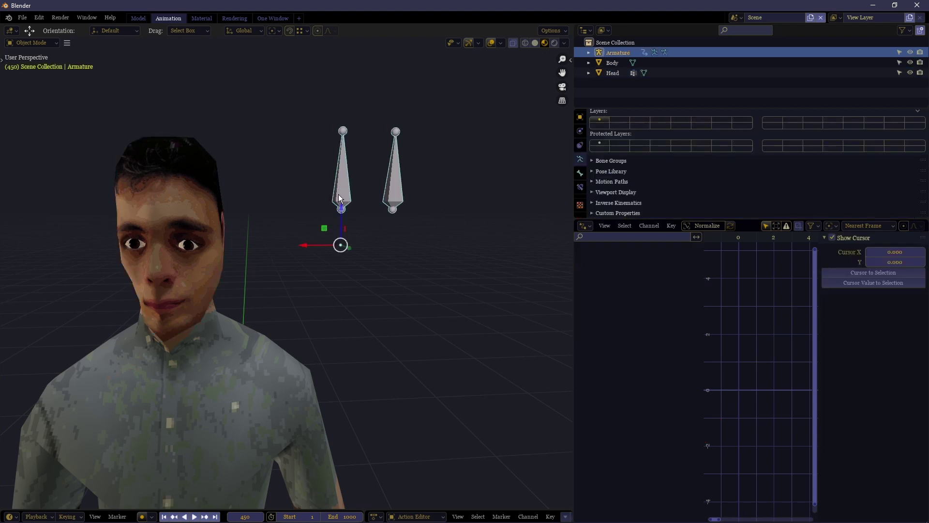
{"action": "key", "text": "ctrl+Tab"}
{"action": "key", "text": "comma"}
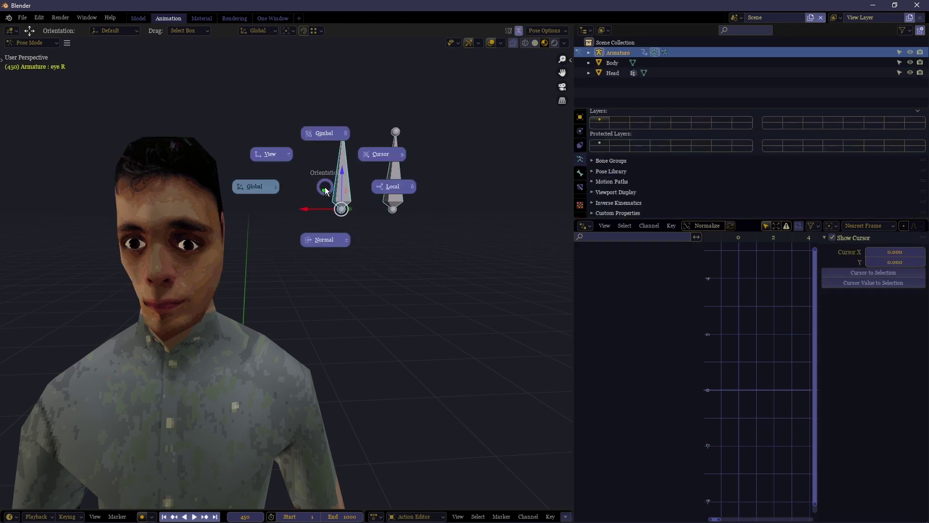
{"action": "left_click", "coordinate": [329, 240]}
{"action": "middle_click_drag", "start_coordinate": [323, 193], "coordinate": [290, 213]}
{"action": "key", "text": "ctrl+Tab"}
{"action": "left_click", "coordinate": [162, 230]}
{"action": "middle_click_drag", "start_coordinate": [418, 245], "coordinate": [394, 237]}
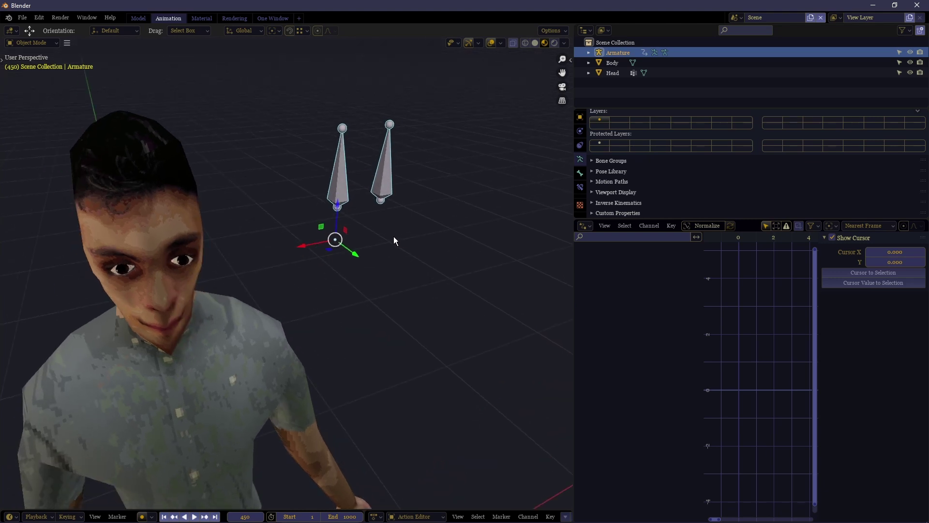
{"action": "key", "text": "comma"}
{"action": "left_click", "coordinate": [366, 218]}
{"action": "middle_click_drag", "start_coordinate": [367, 274], "coordinate": [327, 211]}
{"action": "key", "text": "period"}
{"action": "left_click", "coordinate": [339, 159]}
- In pose mode, select eye R and set the orientation to Global, then back to Normal
{"action": "key", "text": "ctrl+Tab"}
{"action": "left_click", "coordinate": [339, 165]}
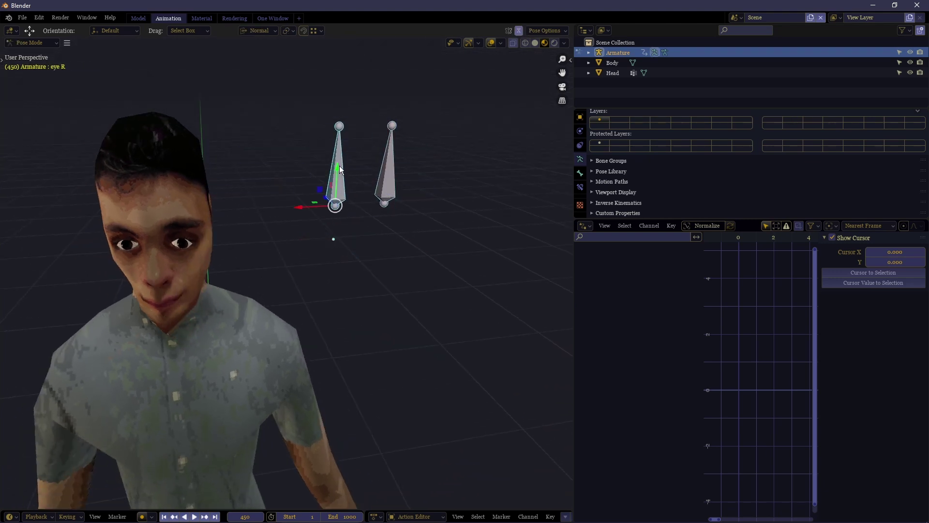
{"action": "middle_click_drag", "start_coordinate": [338, 166], "coordinate": [310, 223]}
{"action": "key", "text": "comma"}
{"action": "left_click", "coordinate": [209, 202]}
{"action": "middle_click_drag", "start_coordinate": [209, 202], "coordinate": [233, 153]}
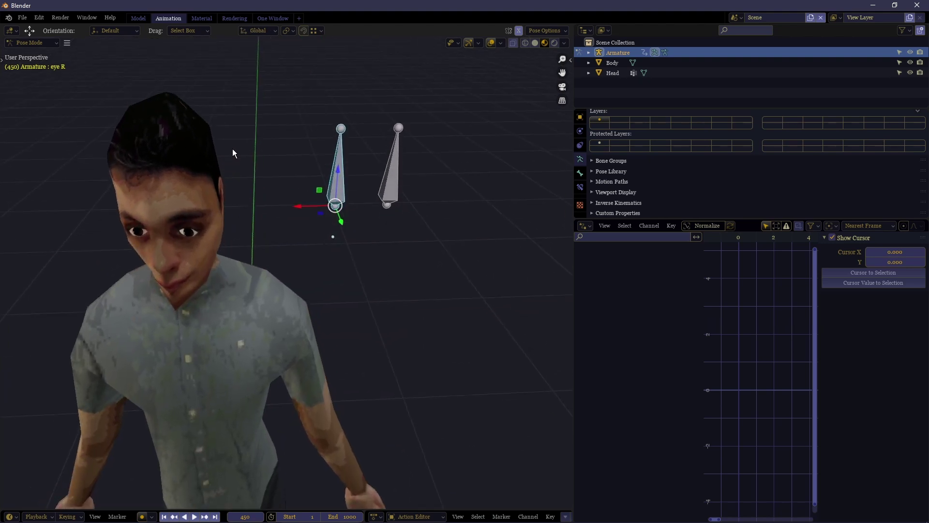
{"action": "key", "text": "comma"}
{"action": "left_click", "coordinate": [307, 280]}
{"action": "middle_click_drag", "start_coordinate": [307, 280], "coordinate": [393, 199]}
- Test-move the eye L bone along Z, cancel it back to rest, and reselect the Head in Object Mode
{"action": "left_click", "coordinate": [406, 216]}
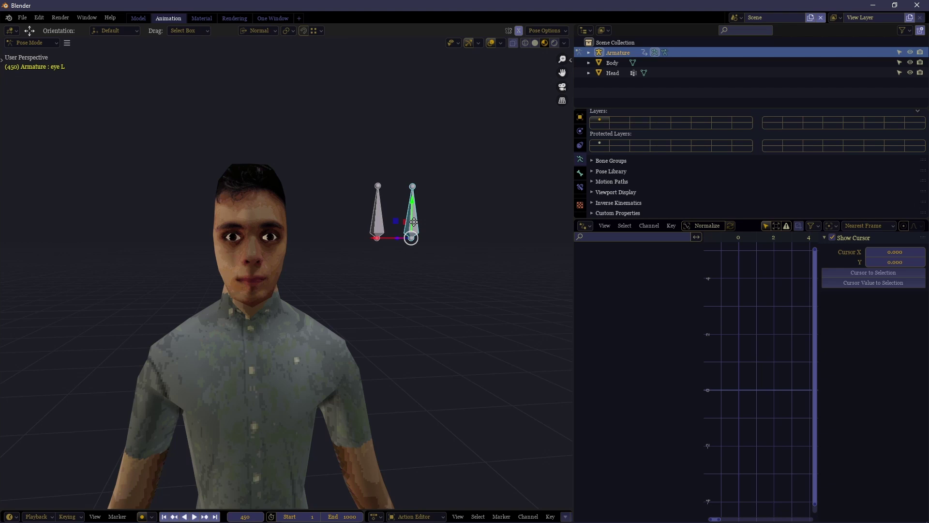
{"action": "key", "text": "g"}
{"action": "key", "text": "z"}
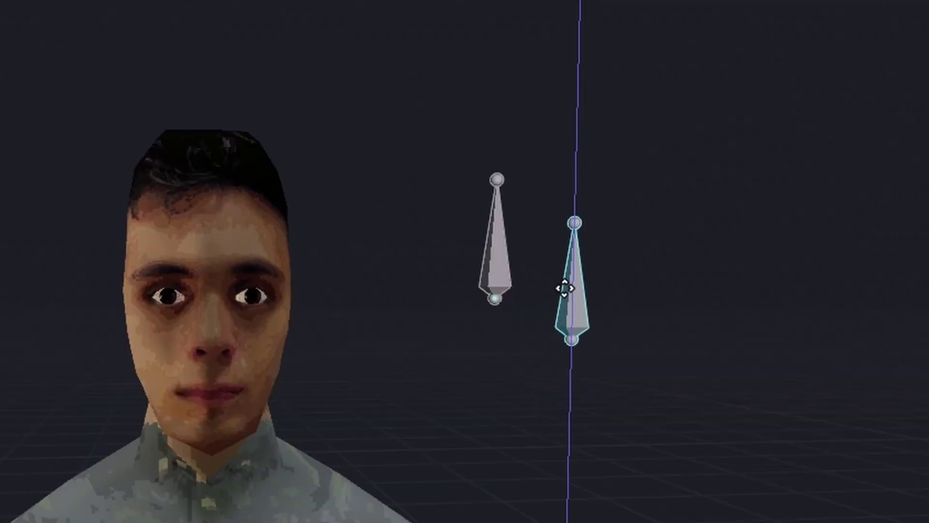
{"action": "right_click", "coordinate": [583, 204]}
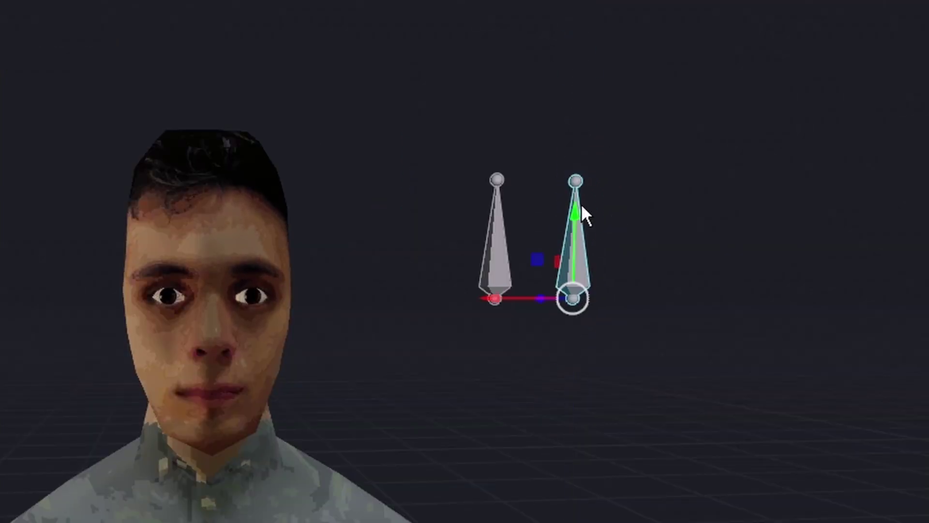
{"action": "left_click_drag", "start_coordinate": [576, 225], "coordinate": [586, 208]}
{"action": "right_click", "coordinate": [586, 208]}
{"action": "key", "text": "ctrl+Tab"}
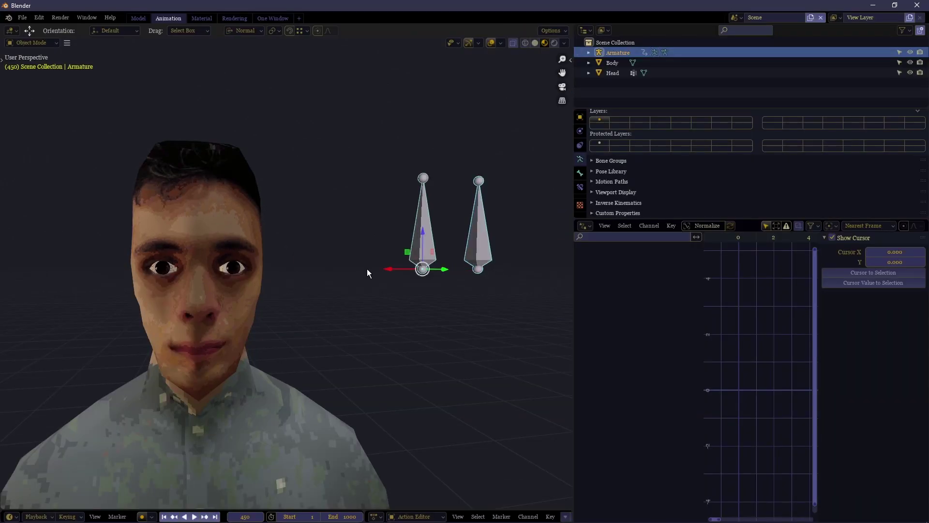
{"action": "left_click", "coordinate": [249, 230]}
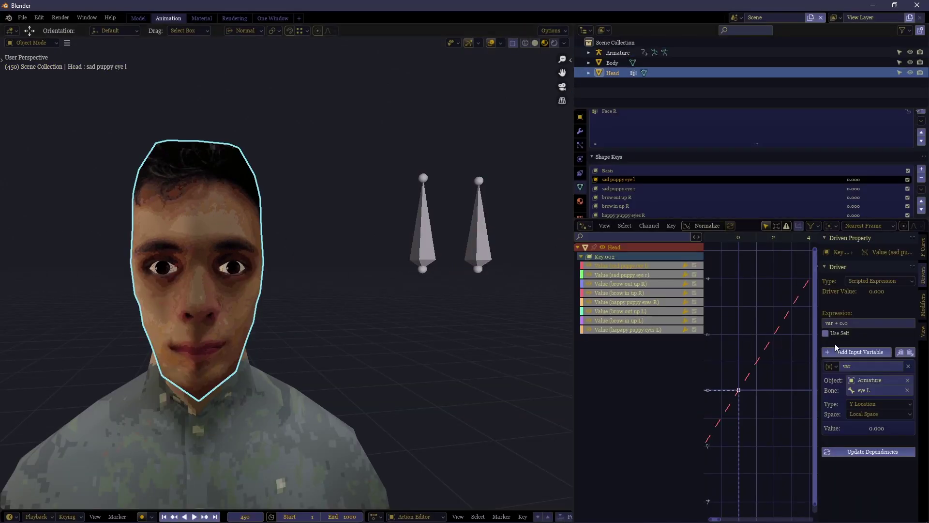
- Replace sad puppy eye r's variable with the pasted one, confirm the expression and set Bone to eye R
{"action": "left_click", "coordinate": [611, 274]}
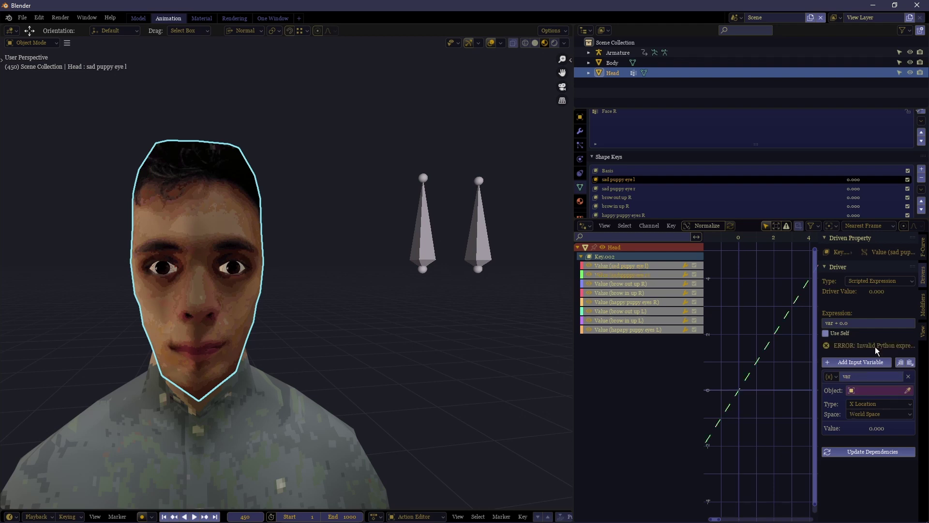
{"action": "left_click", "coordinate": [910, 376]}
{"action": "left_click", "coordinate": [910, 364]}
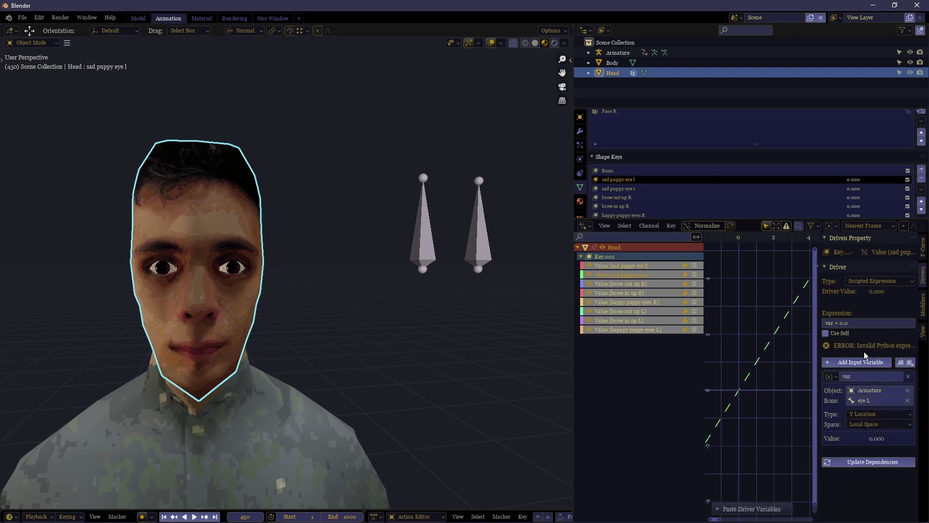
{"action": "left_click", "coordinate": [865, 321]}
{"action": "key", "text": "Return"}
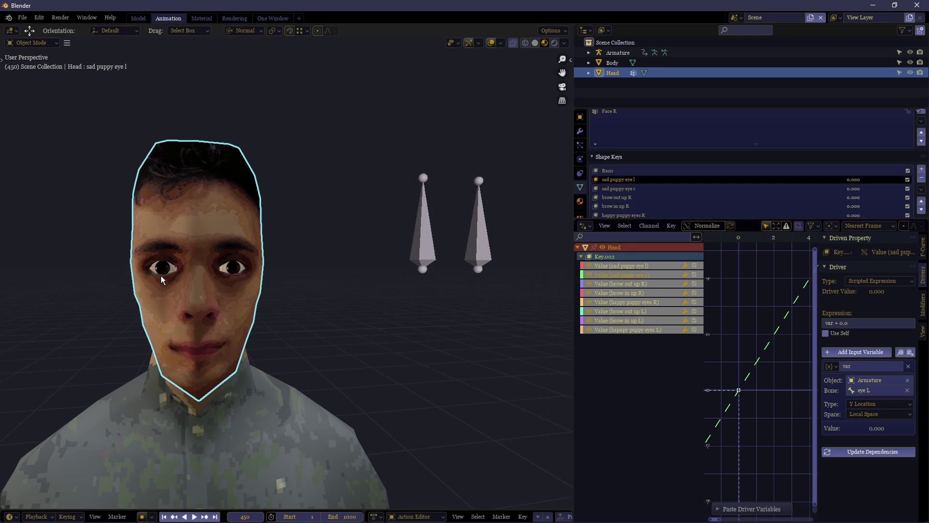
{"action": "left_click", "coordinate": [869, 390]}
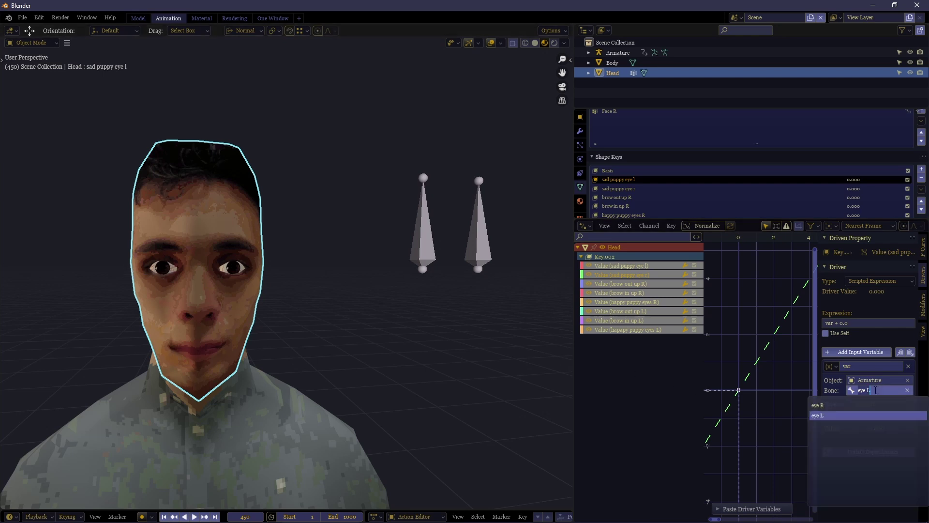
{"action": "left_click", "coordinate": [848, 406]}
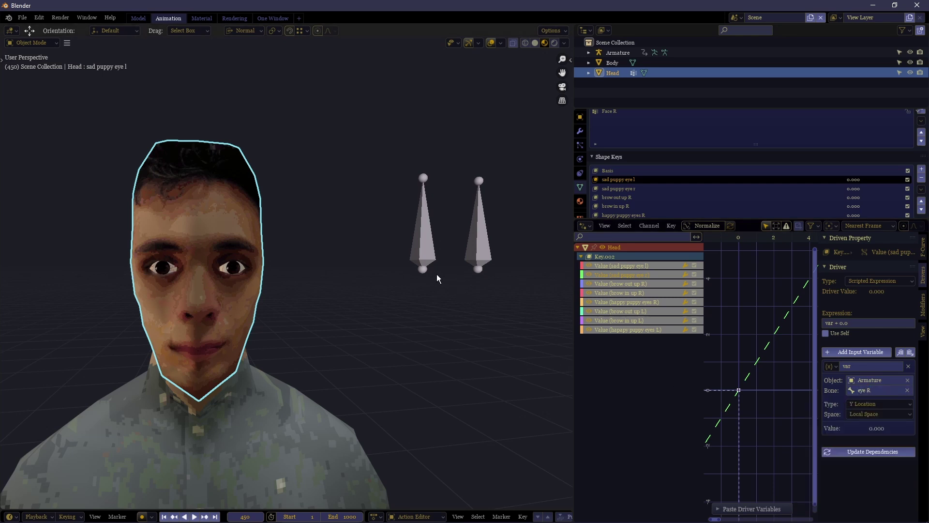
- Test-raise the eye R bone in pose mode, undo, and reselect the sad puppy eye l driver
{"action": "left_click", "coordinate": [426, 265]}
{"action": "key", "text": "ctrl+Tab"}
{"action": "left_click", "coordinate": [425, 265]}
{"action": "mouse_move", "coordinate": [422, 244]}
{"action": "left_mouse_down"}
{"action": "mouse_move", "coordinate": [423, 186]}
{"action": "mouse_move", "coordinate": [426, 252]}
{"action": "left_mouse_up"}
{"action": "key", "text": "ctrl+z"}
{"action": "key", "text": "ctrl+z"}
{"action": "key", "text": "ctrl+z"}
{"action": "key", "text": "ctrl+z"}
{"action": "left_click", "coordinate": [635, 265]}
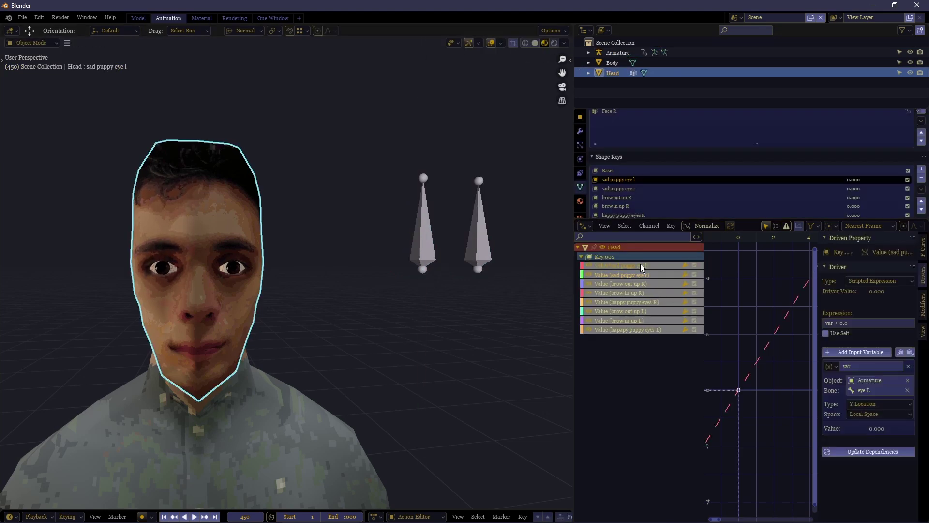
{"action": "middle_click_drag", "start_coordinate": [344, 290], "coordinate": [301, 276]}
{"action": "scroll", "coordinate": [296, 272], "scroll_direction": "down", "scroll_amount": 2}
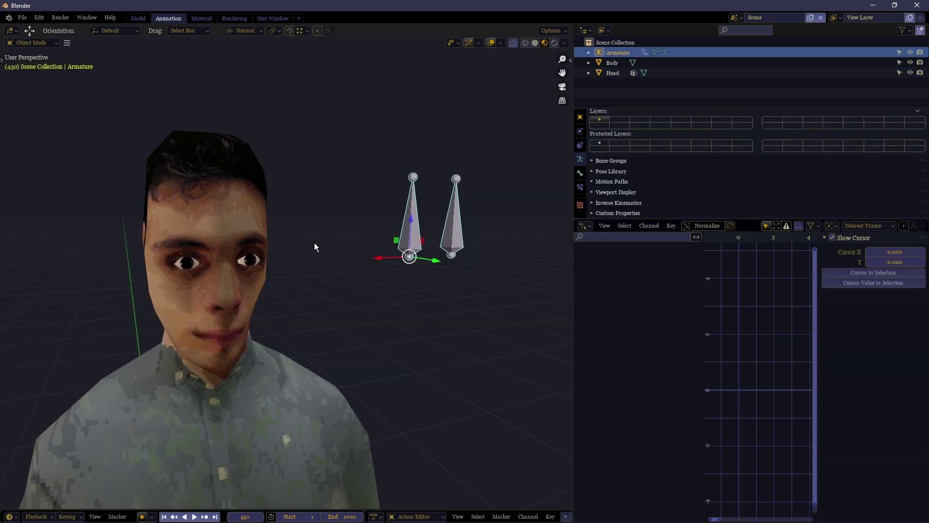
- Switch the brow out up L driver variable to X Location and move on to brow out up R
{"action": "left_click", "coordinate": [202, 269]}
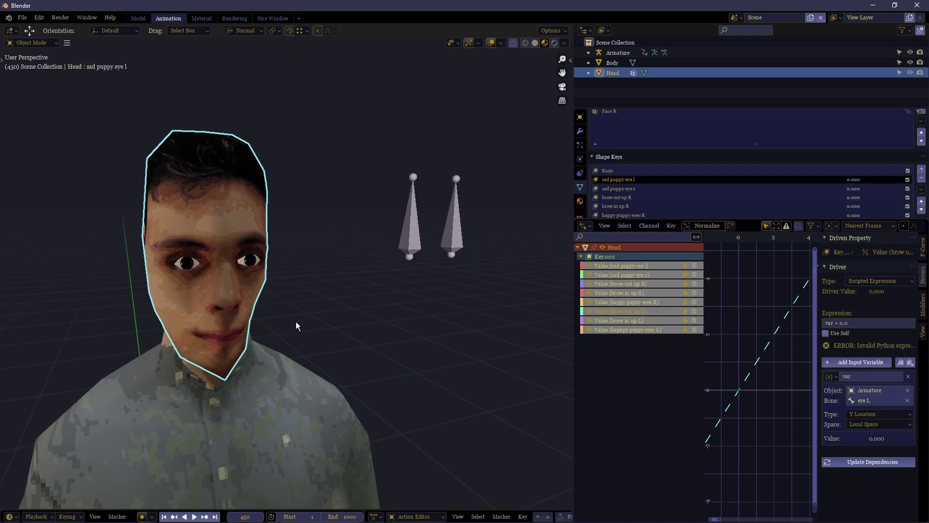
{"action": "middle_click_drag", "start_coordinate": [329, 329], "coordinate": [292, 329]}
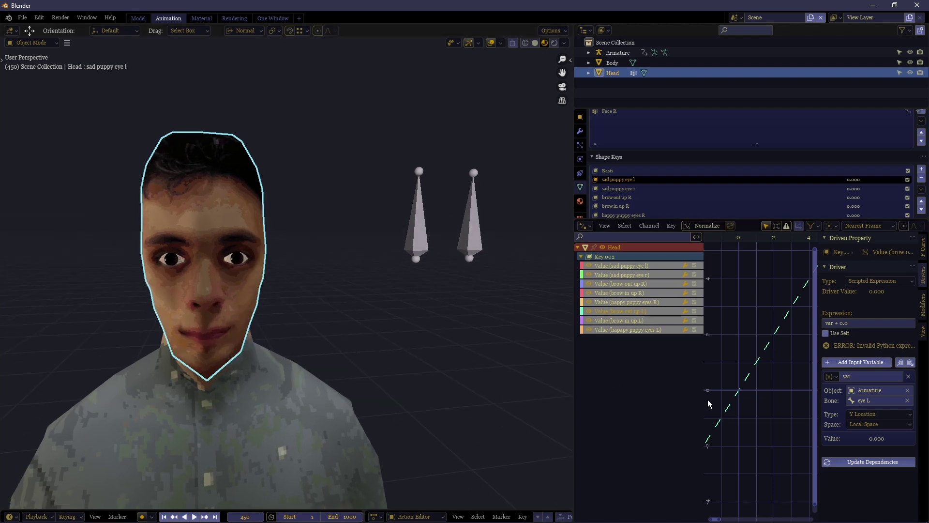
{"action": "left_click", "coordinate": [860, 413]}
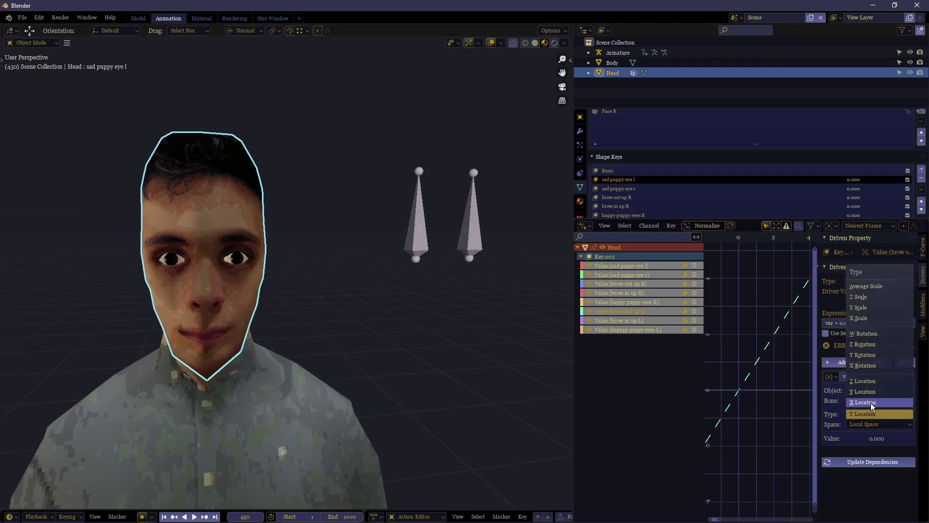
{"action": "left_click", "coordinate": [870, 402]}
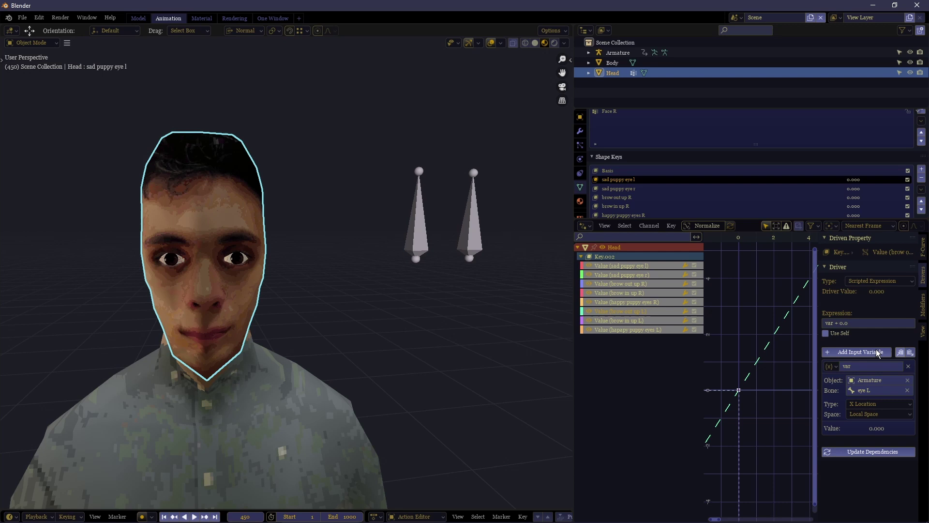
{"action": "left_click", "coordinate": [624, 284]}
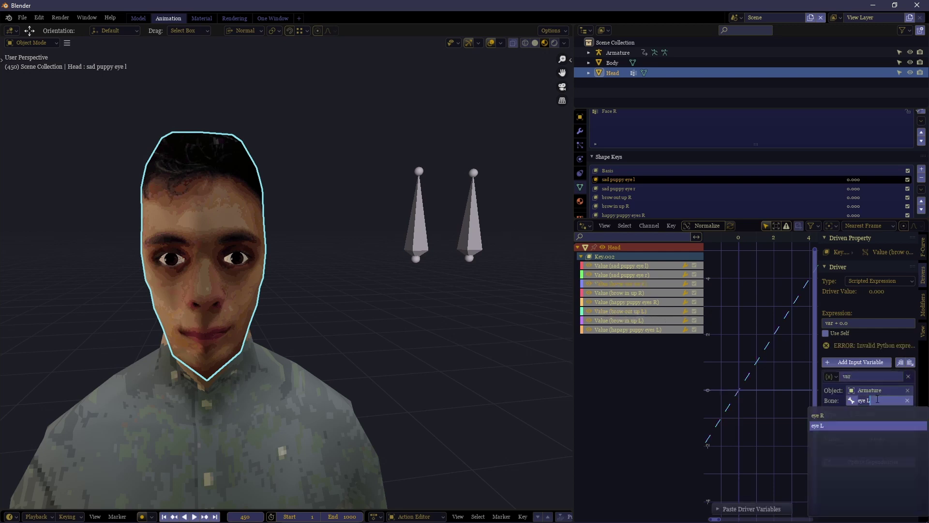
- In pose mode, test-move eye R sideways and eye L along Y, cancelling each move
{"action": "left_click", "coordinate": [419, 237]}
{"action": "key", "text": "ctrl+Tab"}
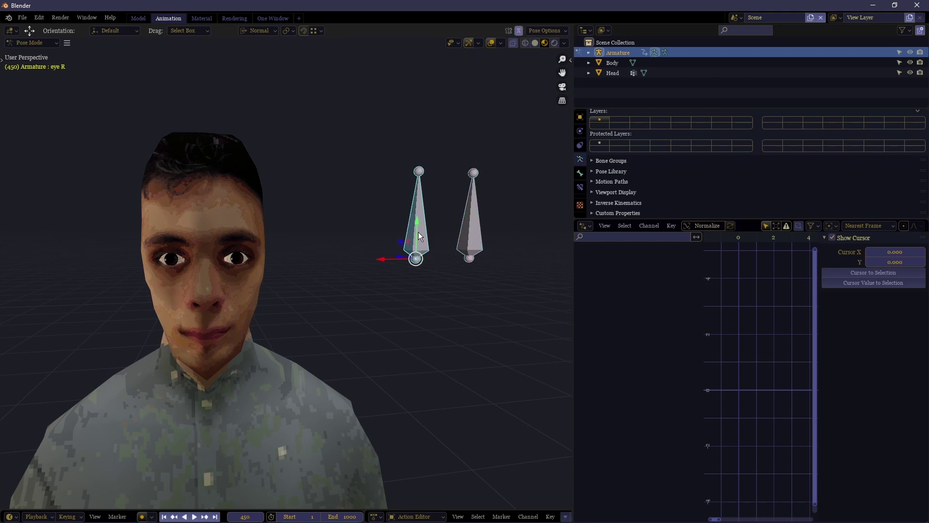
{"action": "middle_click_drag", "start_coordinate": [419, 233], "coordinate": [349, 243]}
{"action": "scroll", "coordinate": [348, 244], "scroll_direction": "down", "scroll_amount": 2}
{"action": "left_click_drag", "start_coordinate": [401, 254], "coordinate": [397, 253]}
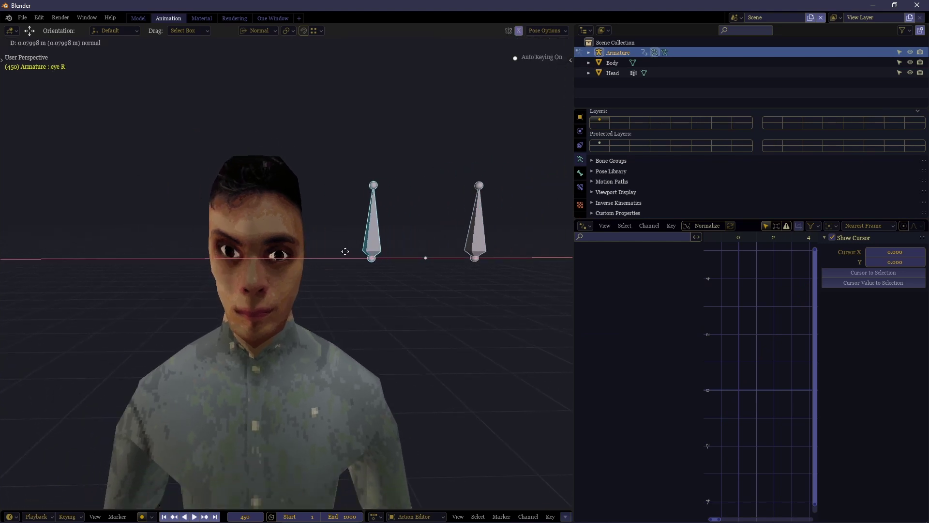
{"action": "key", "text": "Escape"}
{"action": "left_click", "coordinate": [476, 238]}
{"action": "key", "text": "g"}
{"action": "key", "text": "y"}
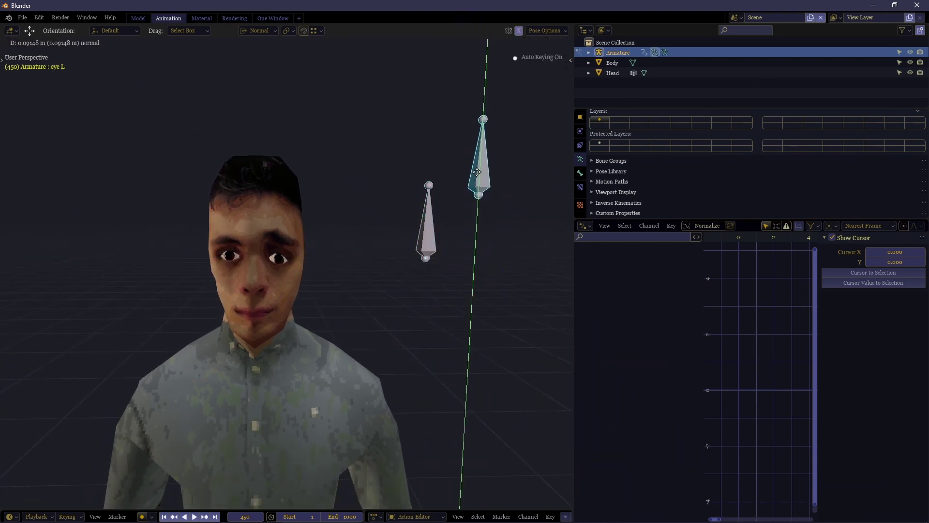
{"action": "key", "text": "Escape"}
- Test-move both eye bones together, check eye R's constraint options, then return to the Head in Object Mode
{"action": "left_click", "coordinate": [433, 257], "text": "shift"}
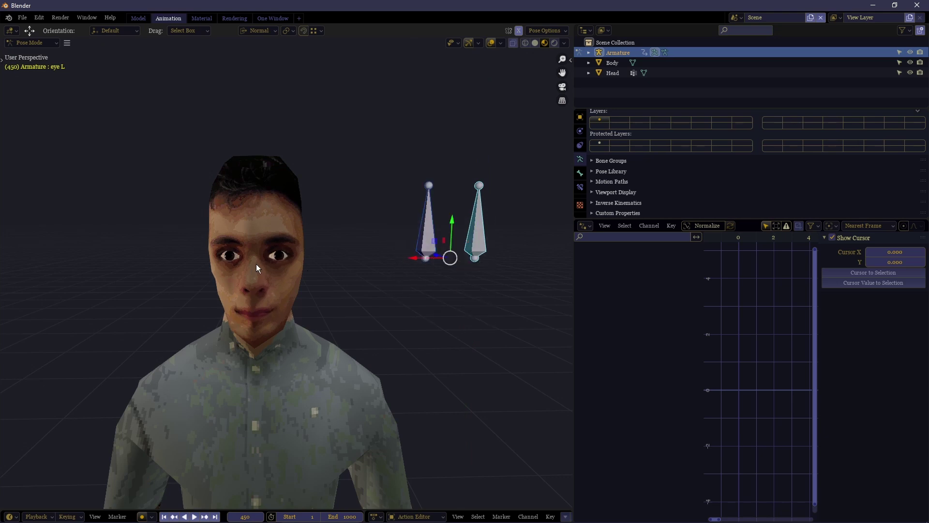
{"action": "key", "text": "g"}
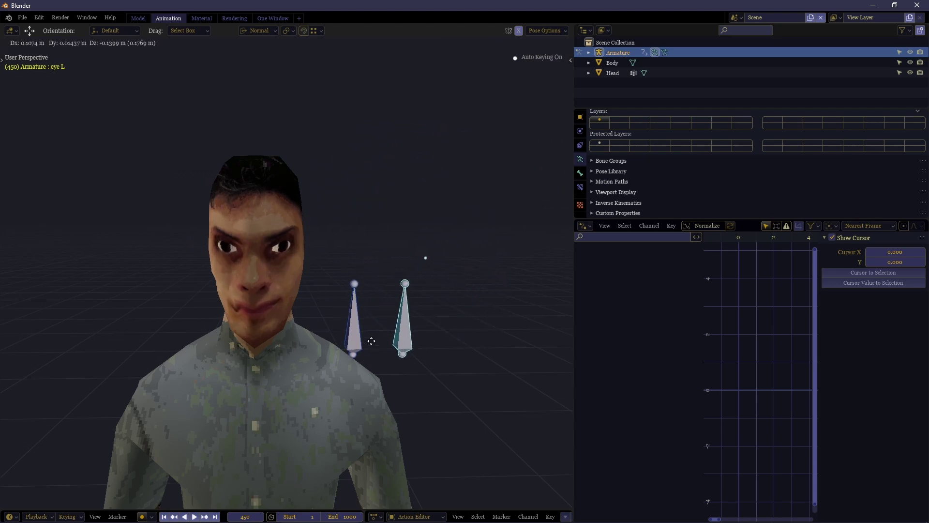
{"action": "right_click", "coordinate": [447, 255]}
{"action": "key", "text": "g"}
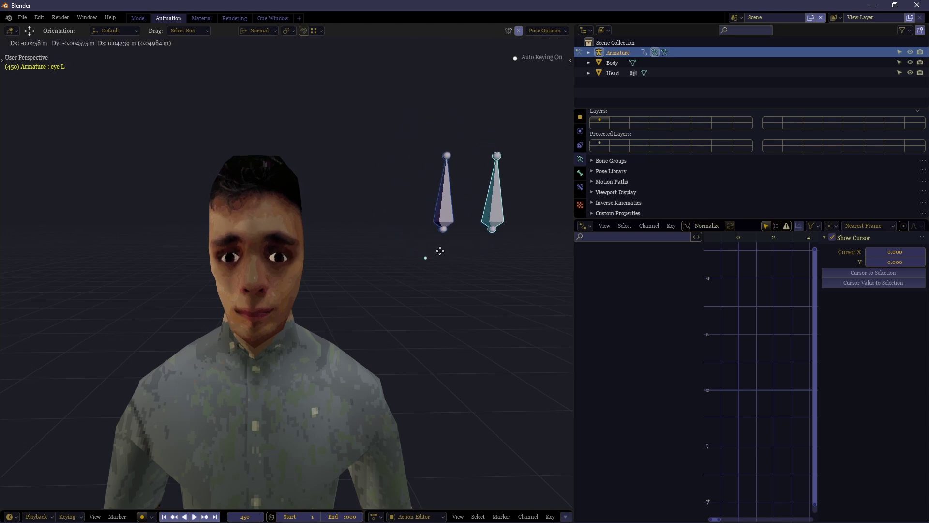
{"action": "right_click", "coordinate": [405, 319]}
{"action": "left_click", "coordinate": [426, 225]}
{"action": "left_click", "coordinate": [581, 187]}
{"action": "left_click", "coordinate": [623, 130]}
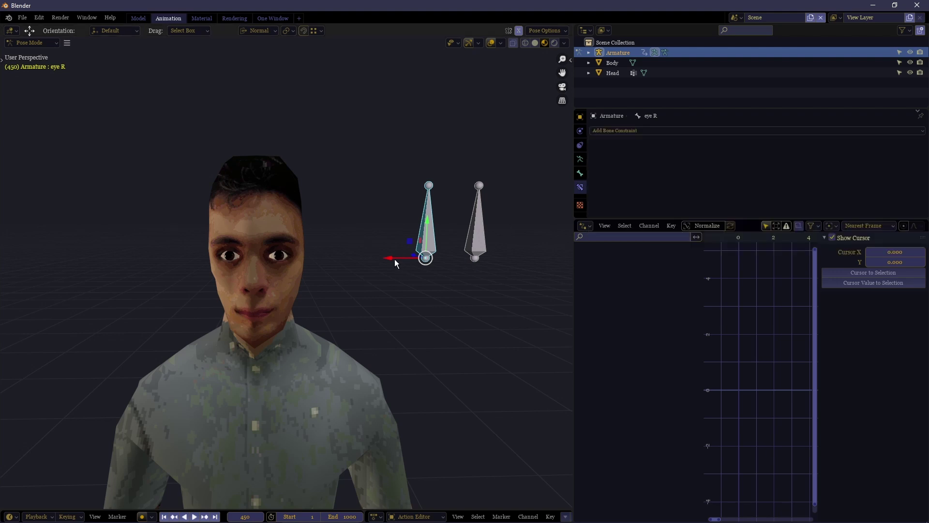
{"action": "left_click_drag", "start_coordinate": [395, 263], "coordinate": [267, 245]}
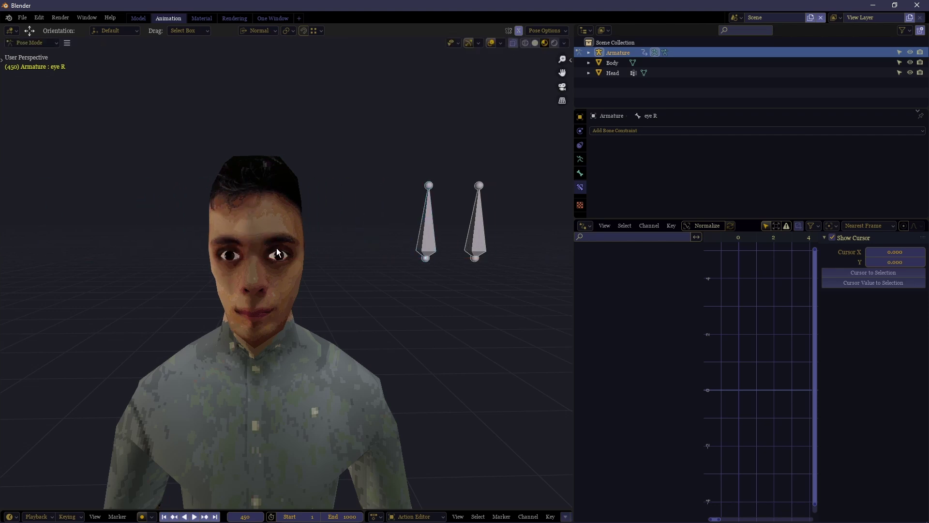
{"action": "key", "text": "ctrl+Tab"}
{"action": "left_click", "coordinate": [277, 247]}
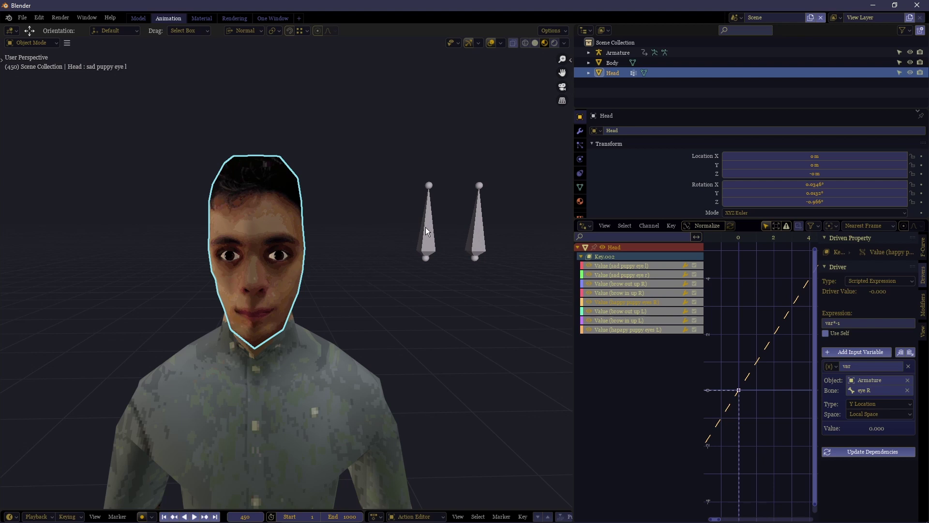
- Put the Armature in pose mode, select eye R and move it left with Shift+Z plane constraint
{"action": "left_click", "coordinate": [426, 246]}
{"action": "key", "text": "ctrl+Tab"}
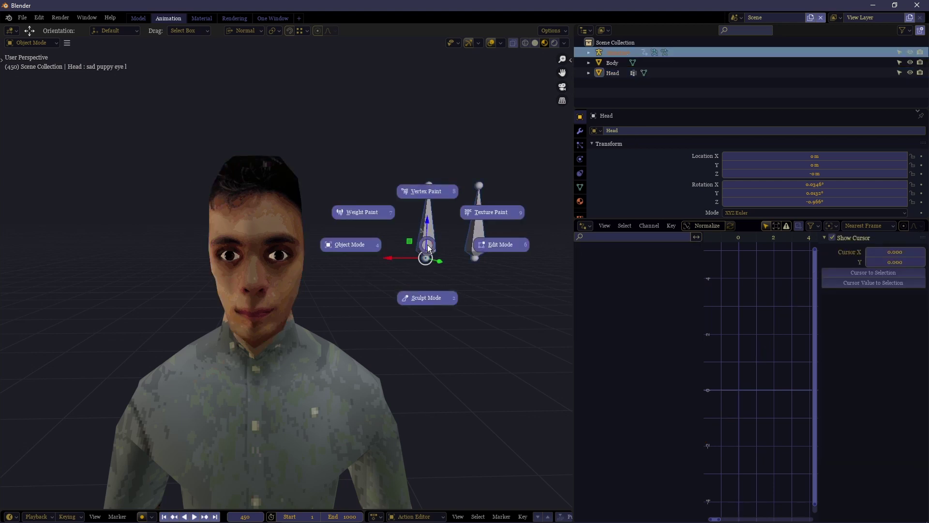
{"action": "key", "text": "Escape"}
{"action": "key", "text": "shift+grave"}
{"action": "key", "text": "Escape"}
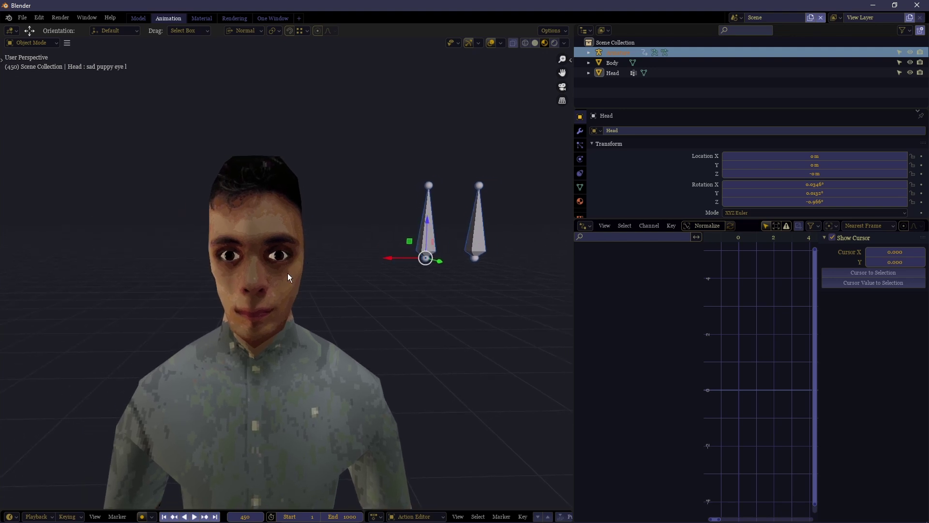
{"action": "left_click", "coordinate": [426, 249]}
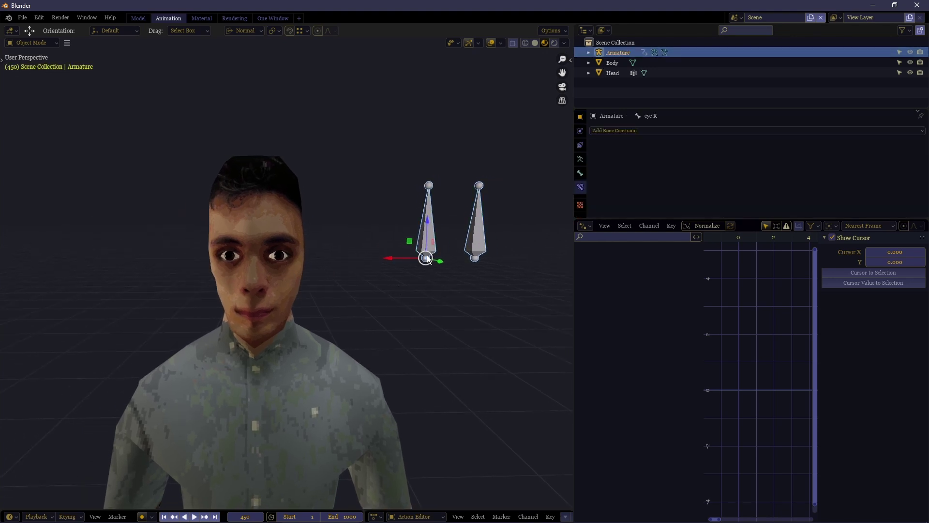
{"action": "key", "text": "ctrl+Tab"}
{"action": "left_click", "coordinate": [424, 244]}
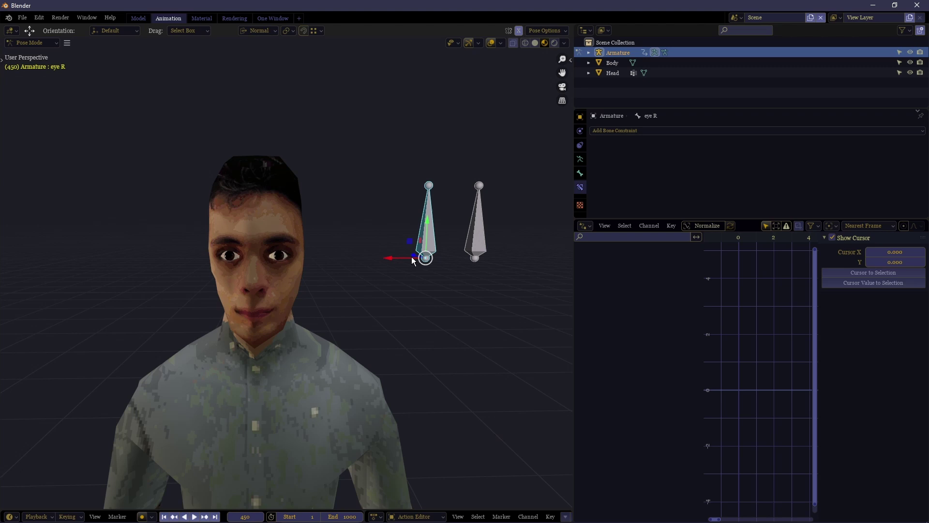
{"action": "key", "text": "g"}
{"action": "key", "text": "shift+z"}
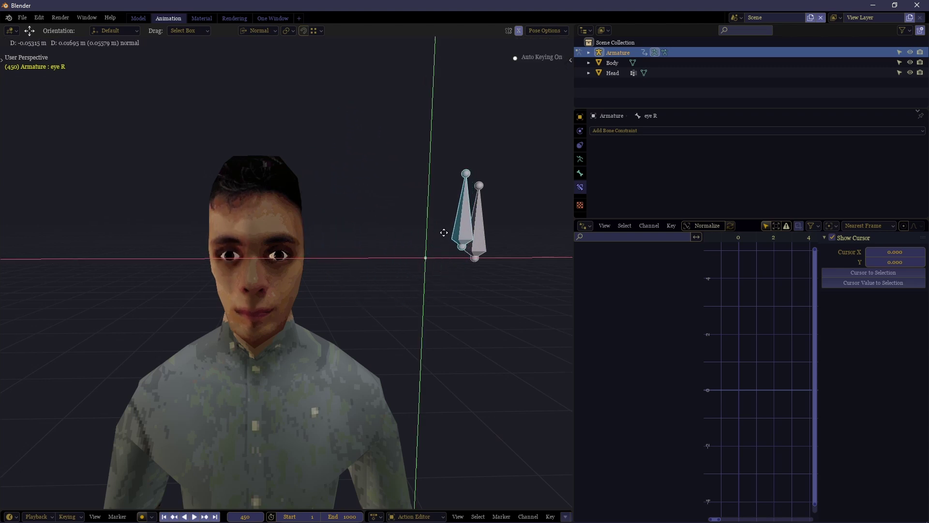
{"action": "left_click", "coordinate": [410, 244]}
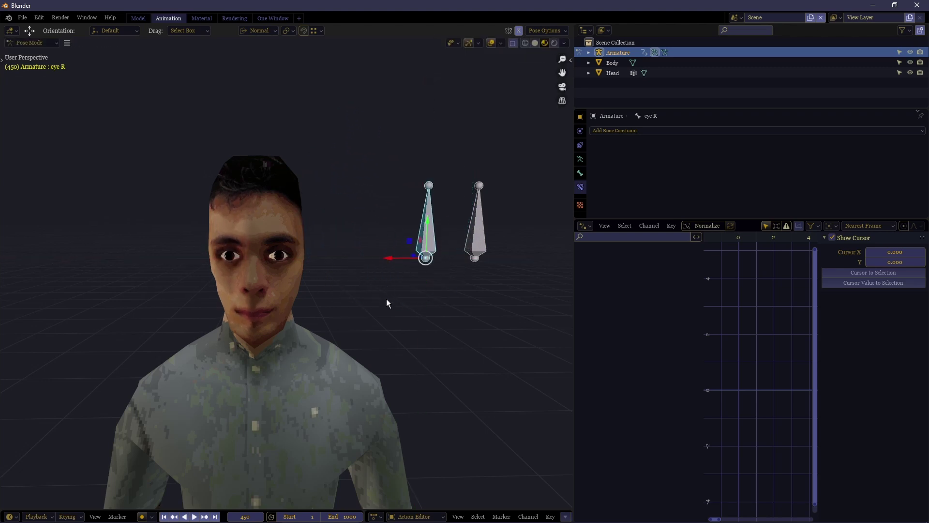
- Enlarge the timeline and key eye R's location at frame 1 and, after moving it, at frame 31
{"action": "left_click_drag", "start_coordinate": [448, 510], "coordinate": [445, 427]}
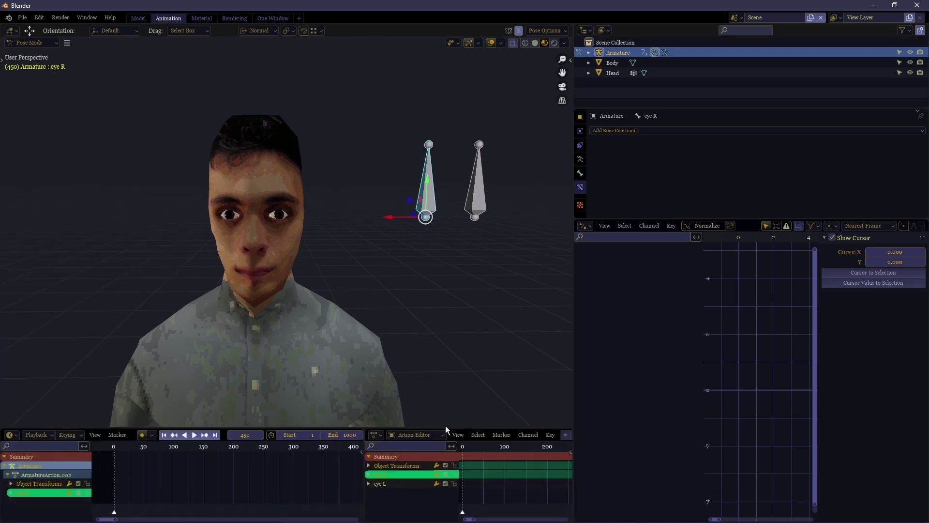
{"action": "key", "text": "shift+Left"}
{"action": "key", "text": "i"}
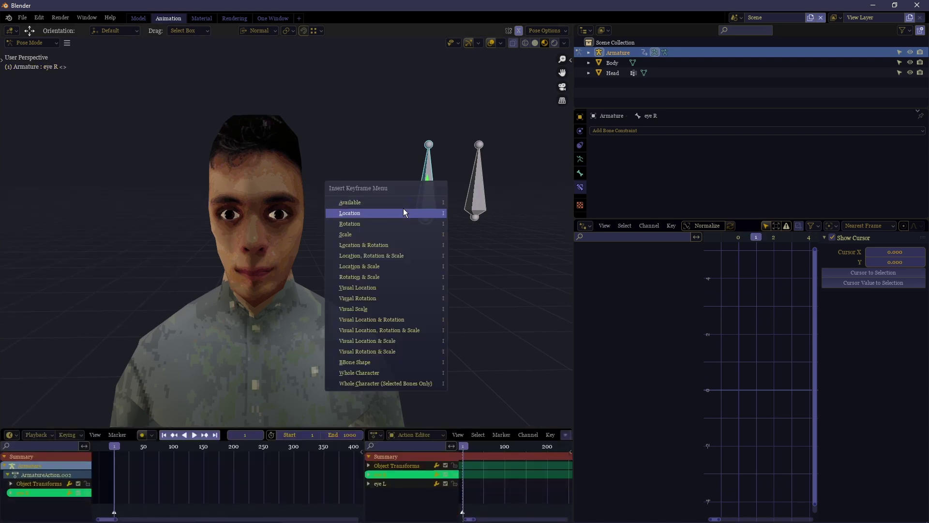
{"action": "left_click", "coordinate": [408, 212]}
{"action": "key", "text": "Up"}
{"action": "key", "text": "Up"}
{"action": "key", "text": "Up"}
{"action": "key", "text": "g"}
{"action": "left_click", "coordinate": [351, 258]}
{"action": "key", "text": "i"}
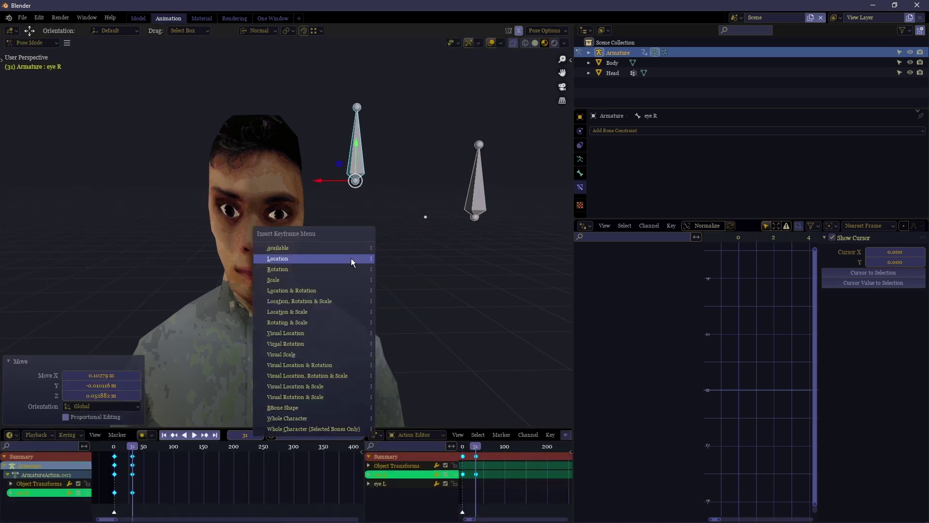
{"action": "left_click", "coordinate": [351, 257]}
- Move eye R again and key its location at frame 91
{"action": "key", "text": "Up"}
{"action": "key", "text": "Up"}
{"action": "key", "text": "Up"}
{"action": "key", "text": "Up"}
{"action": "key", "text": "Up"}
{"action": "key", "text": "Up"}
{"action": "key", "text": "g"}
{"action": "left_click", "coordinate": [442, 282]}
{"action": "key", "text": "i"}
{"action": "left_click", "coordinate": [447, 334]}
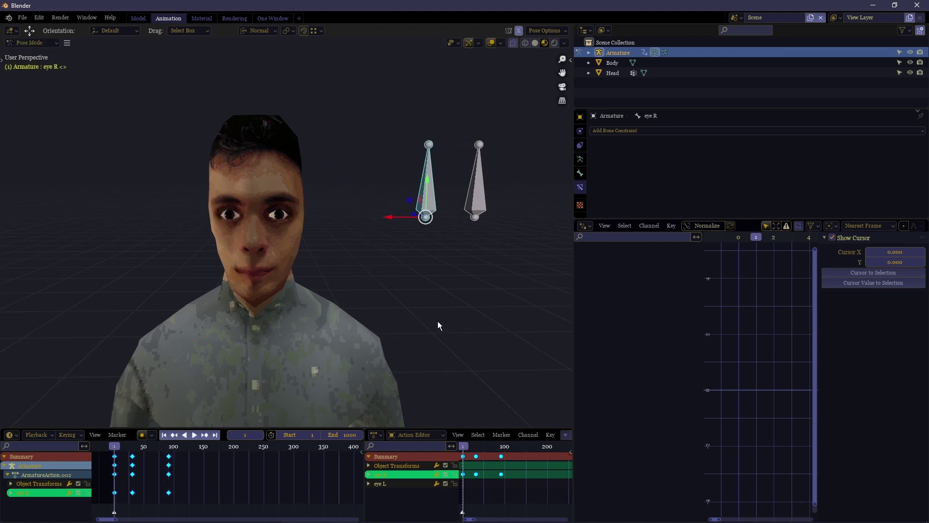
- Play the eye R animation from frame 1, then delete its keyframes and shrink the timeline
{"action": "key", "text": "shift+Left"}
{"action": "key", "text": "space"}
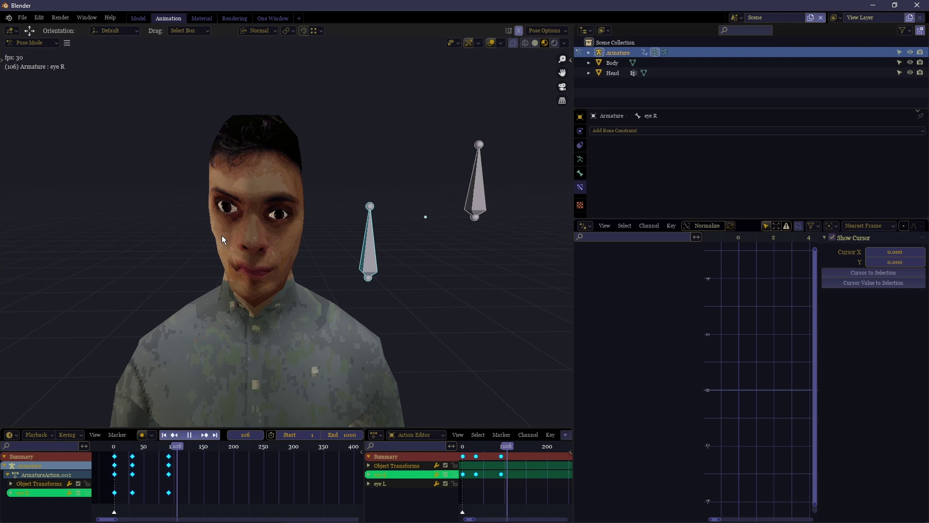
{"action": "key", "text": "Escape"}
{"action": "key", "text": "Delete"}
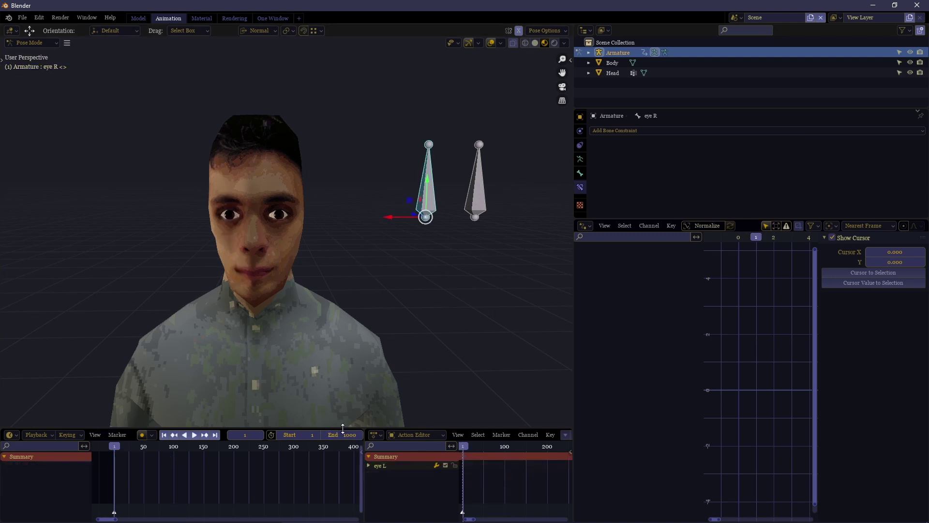
{"action": "left_click_drag", "start_coordinate": [342, 428], "coordinate": [334, 511]}
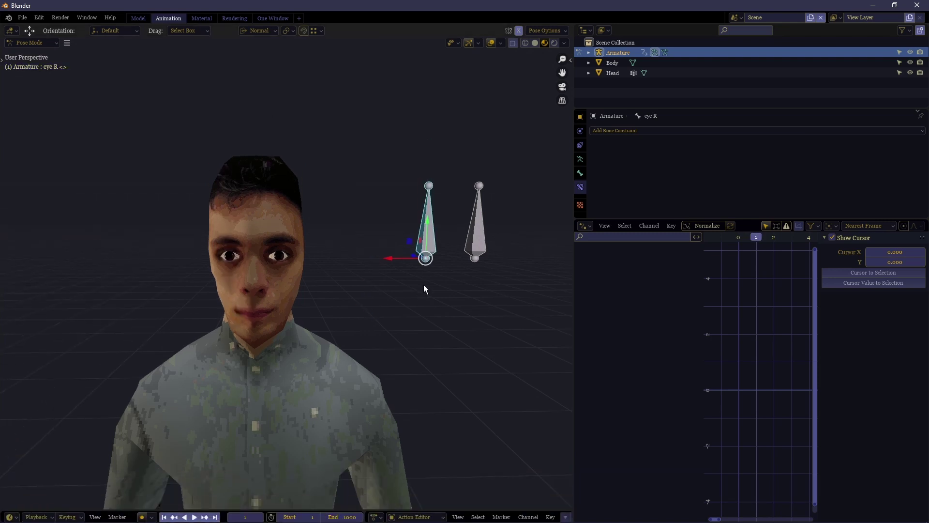
- Cancel a test move of eye R, then check the Head's driven shape key values in its mesh data properties
{"action": "key", "text": "g"}
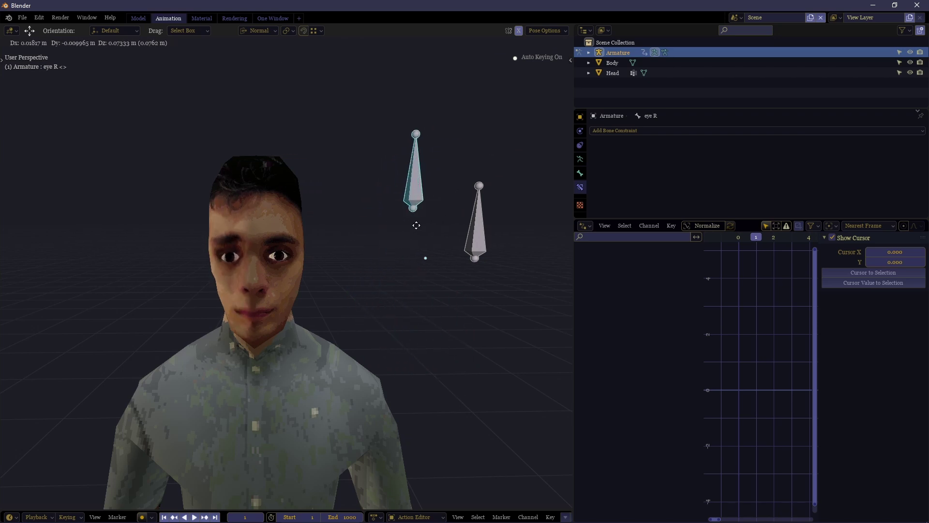
{"action": "key", "text": "Escape"}
{"action": "left_click", "coordinate": [580, 173]}
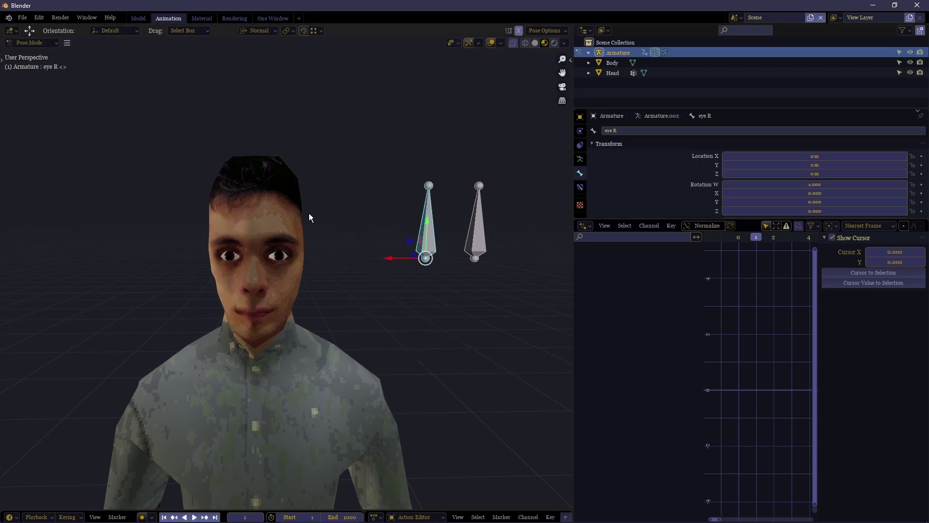
{"action": "left_click", "coordinate": [297, 216]}
{"action": "left_click", "coordinate": [580, 187]}
{"action": "middle_click_drag", "start_coordinate": [627, 181], "coordinate": [622, 210]}
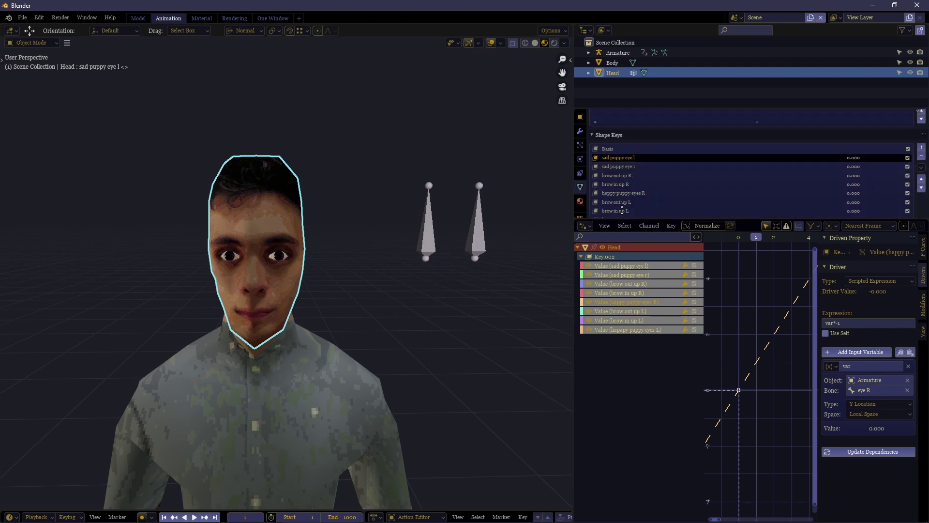
{"action": "scroll", "coordinate": [622, 209], "scroll_direction": "down", "scroll_amount": 1}
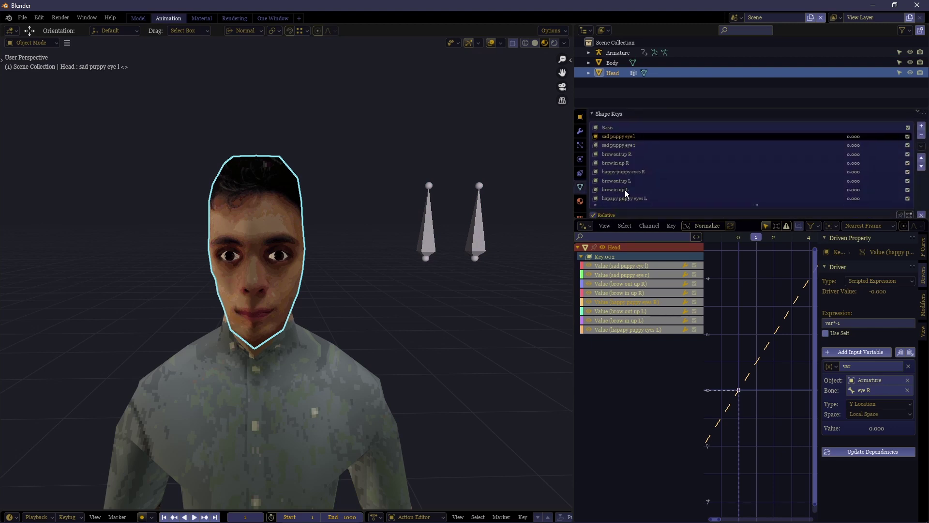
{"action": "left_click", "coordinate": [854, 174]}
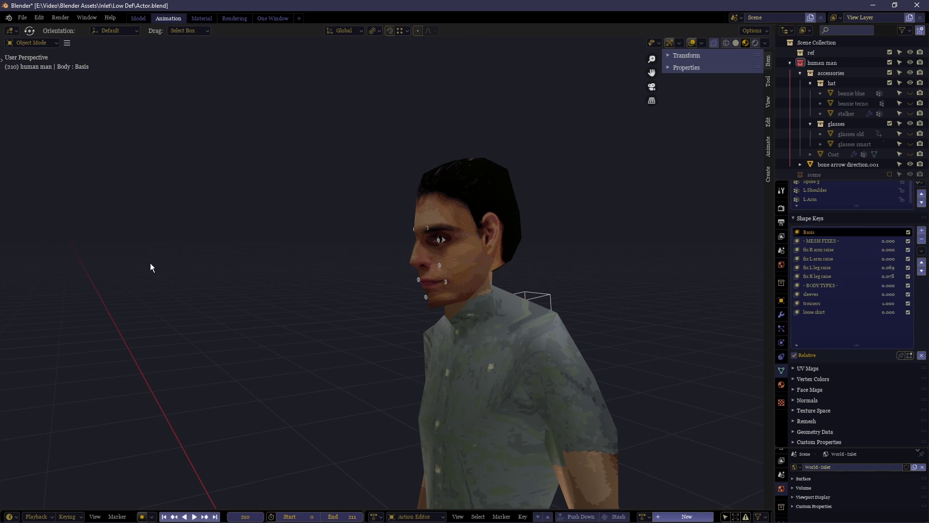
- Select the human man's head, then enlarge and scroll the Shape Keys list to show the FACE FACS keys
{"action": "middle_click_drag", "start_coordinate": [150, 265], "coordinate": [165, 248]}
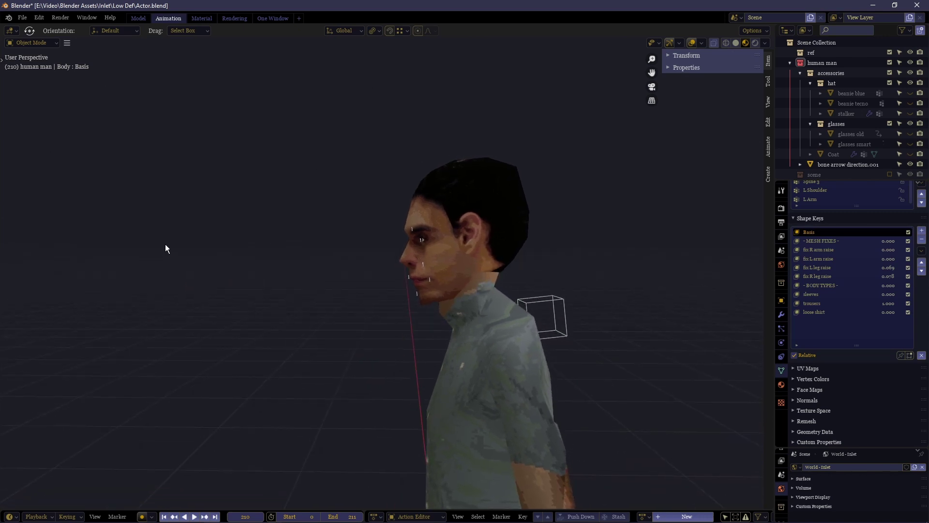
{"action": "left_click", "coordinate": [433, 204]}
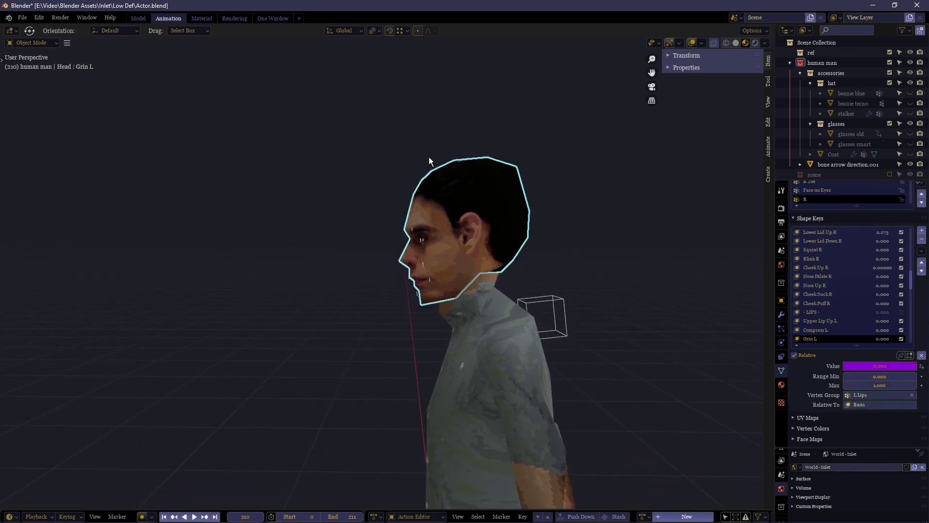
{"action": "left_click_drag", "start_coordinate": [850, 344], "coordinate": [850, 453]}
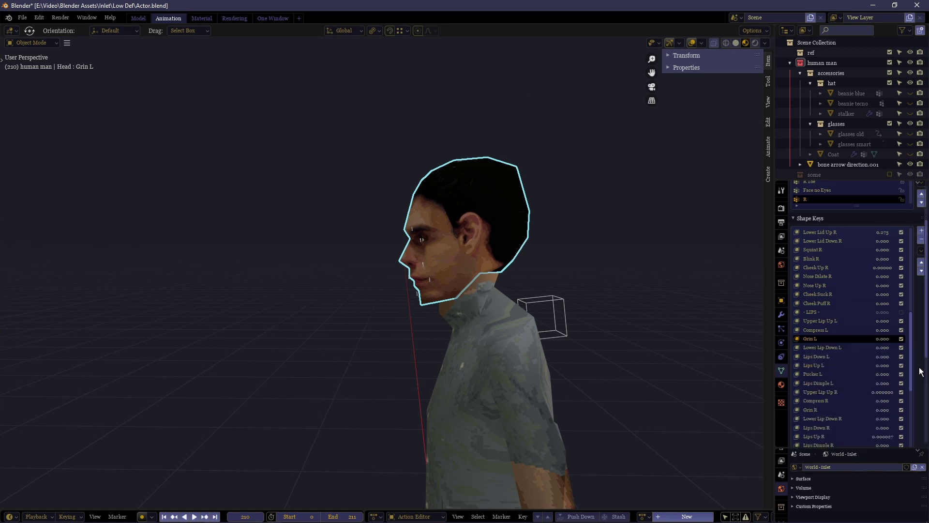
{"action": "scroll", "coordinate": [916, 370], "scroll_direction": "down", "scroll_amount": 2}
{"action": "left_click_drag", "start_coordinate": [915, 333], "coordinate": [882, 204]}
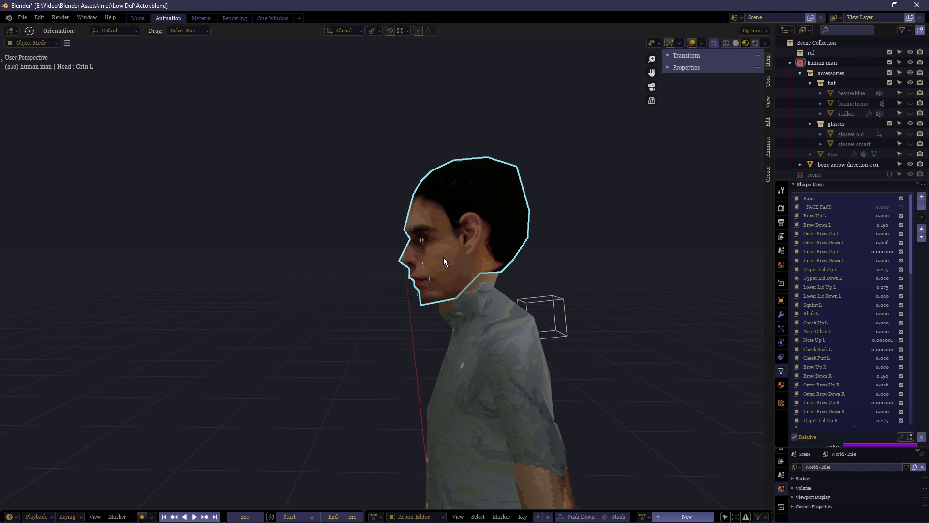
- Orbit to a front view and box-select the head and its face controls
{"action": "middle_click_drag", "start_coordinate": [328, 256], "coordinate": [386, 268]}
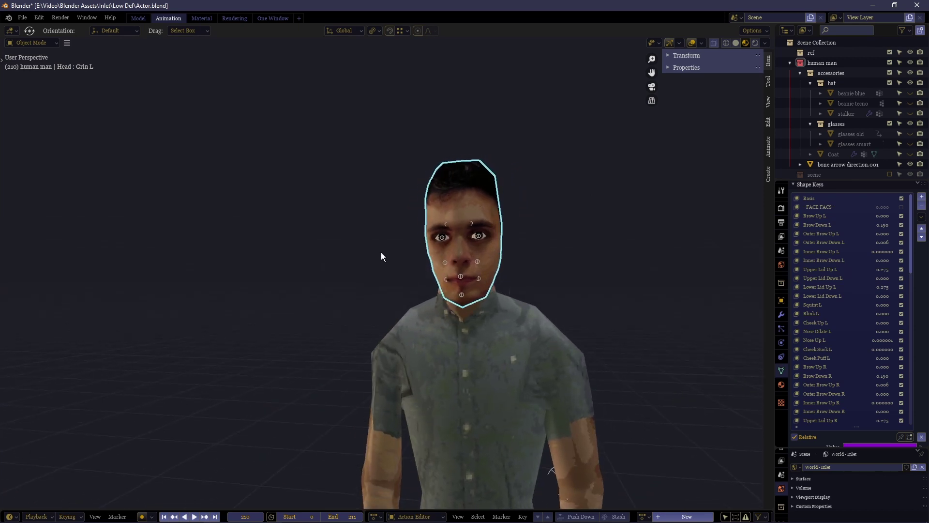
{"action": "left_click_drag", "start_coordinate": [578, 150], "coordinate": [361, 316]}
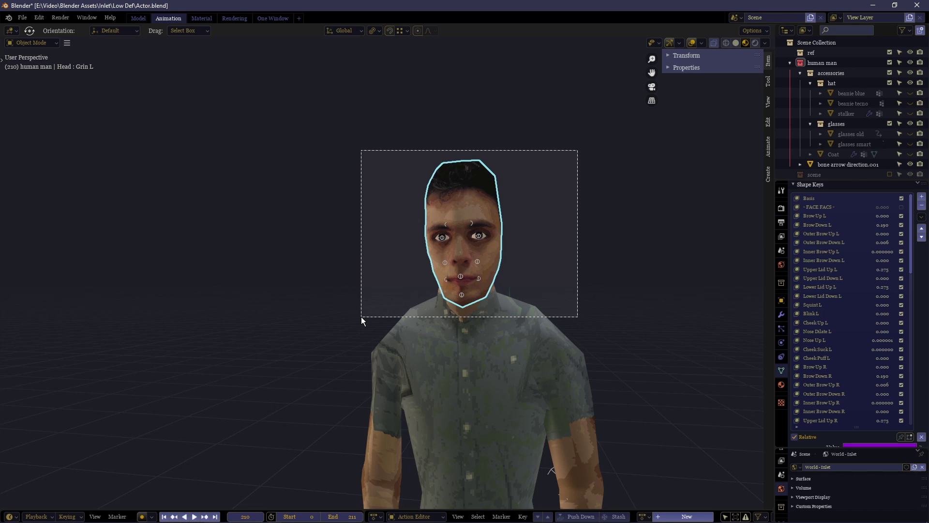
{"action": "left_click_drag", "start_coordinate": [360, 317], "coordinate": [360, 317]}
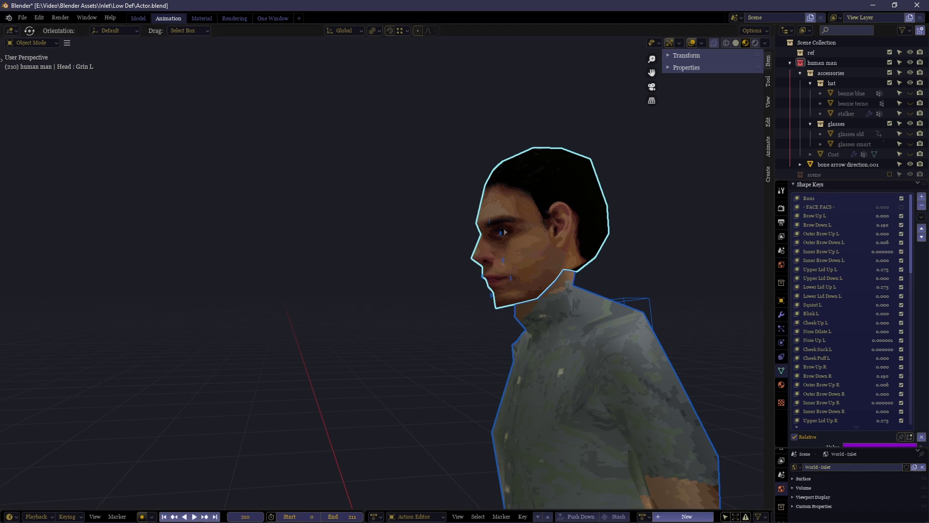
- View the character from the front and three-quarter side, then clear the selection
{"action": "middle_click_drag", "start_coordinate": [230, 220], "coordinate": [416, 244]}
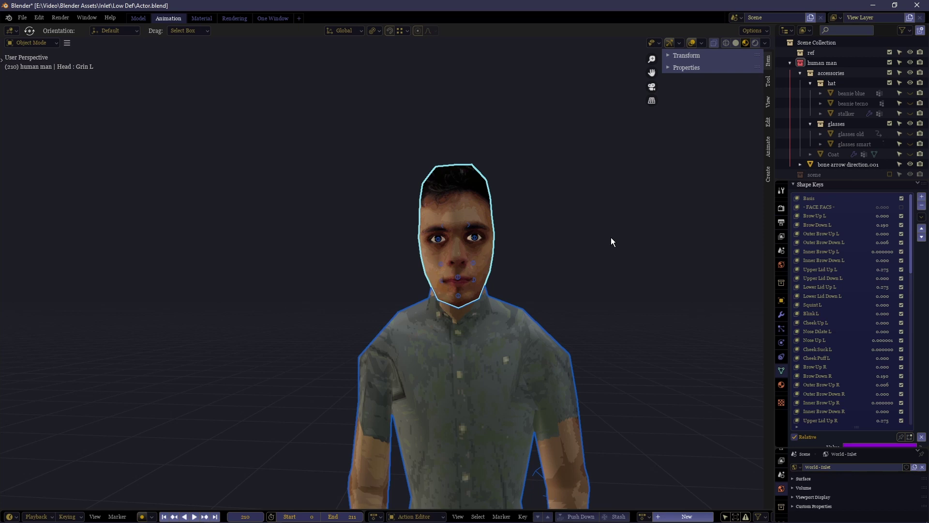
{"action": "middle_click_drag", "start_coordinate": [315, 245], "coordinate": [34, 249]}
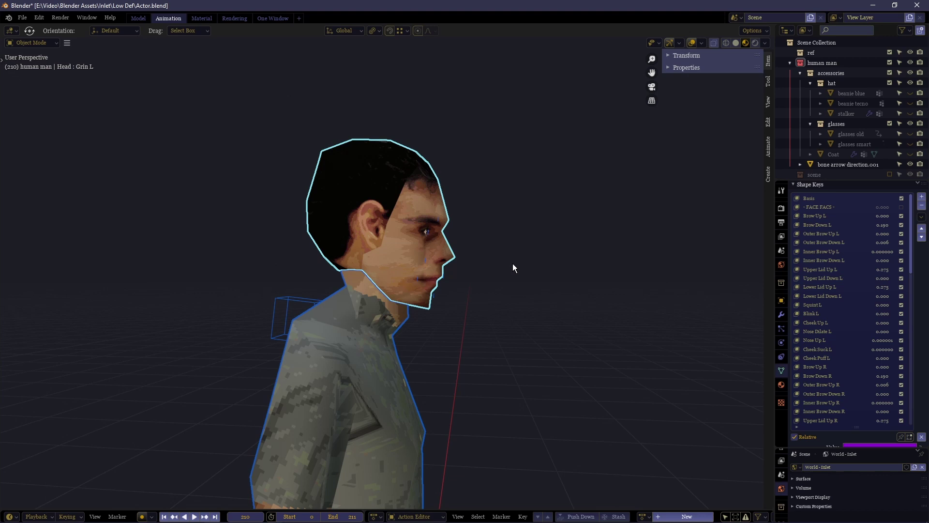
{"action": "left_click_drag", "start_coordinate": [507, 277], "coordinate": [509, 306]}
{"action": "middle_click_drag", "start_coordinate": [518, 298], "coordinate": [437, 298]}
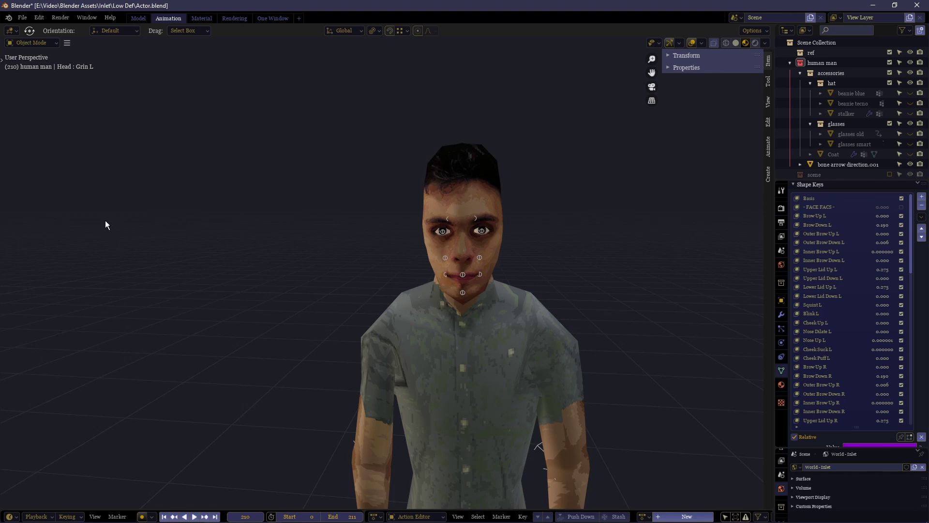
- Move closer to inspect the face from the side and step back one frame
{"action": "middle_click_drag", "start_coordinate": [318, 281], "coordinate": [272, 255]}
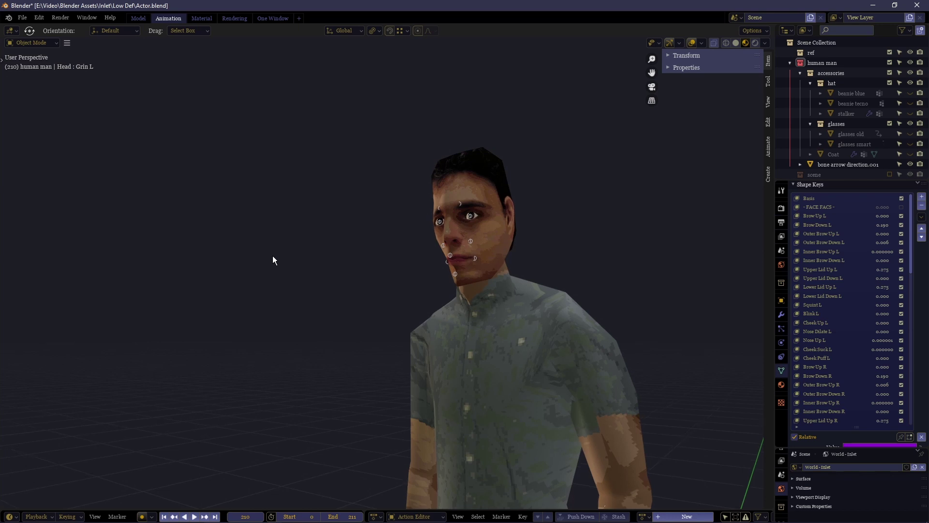
{"action": "middle_click_drag", "start_coordinate": [272, 260], "coordinate": [313, 269]}
{"action": "key", "text": "Left"}
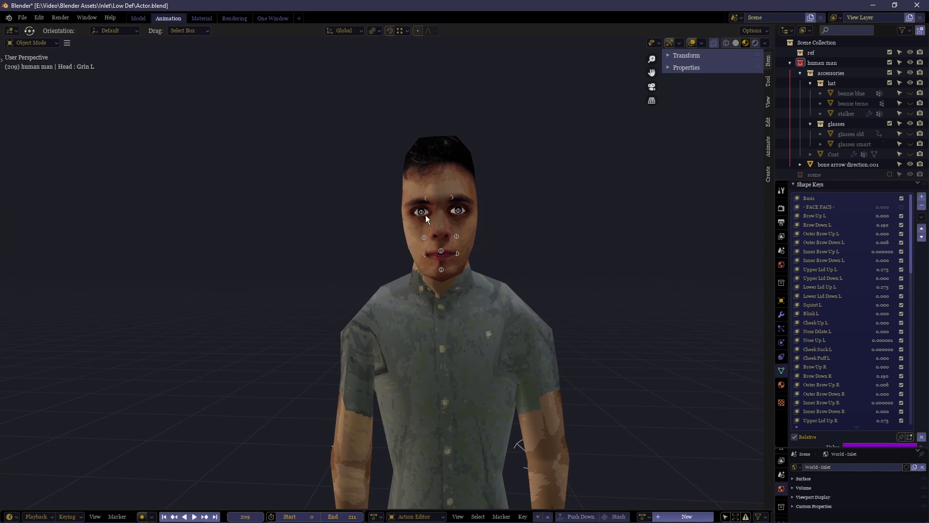